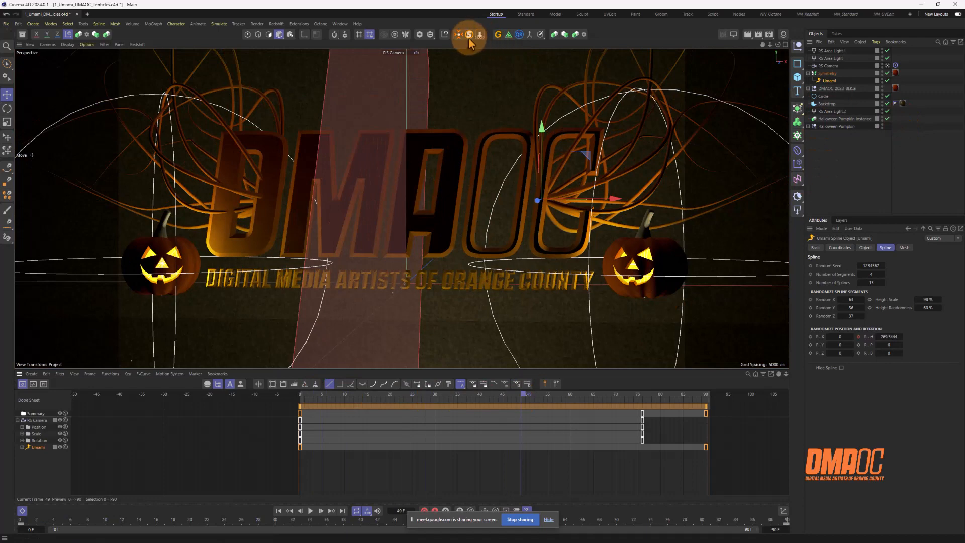
Isolate the Umami tentacles with viewport solo and view them from the side through the default camera.
{"action": "left_click", "coordinate": [469, 34]}
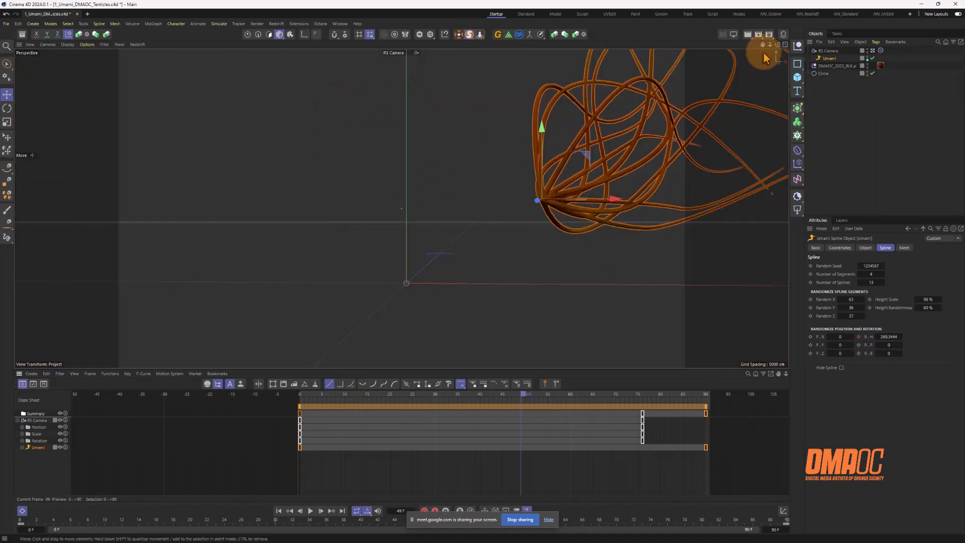
{"action": "left_click", "coordinate": [832, 107]}
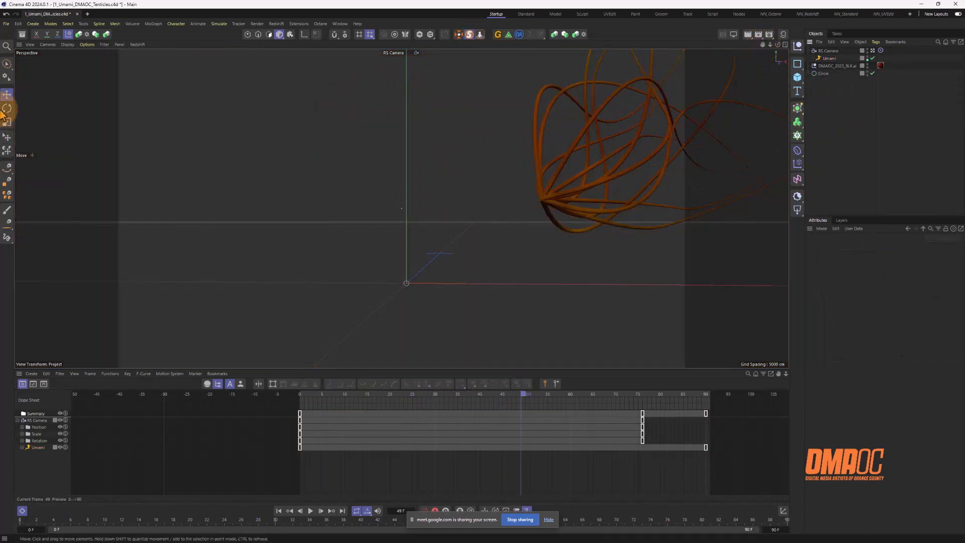
{"action": "left_click", "coordinate": [48, 44]}
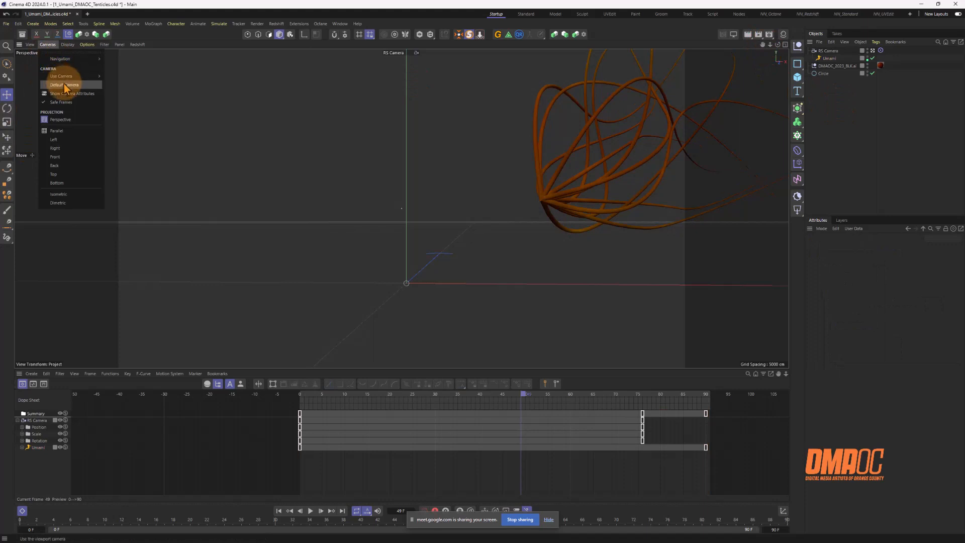
{"action": "left_click", "coordinate": [65, 85]}
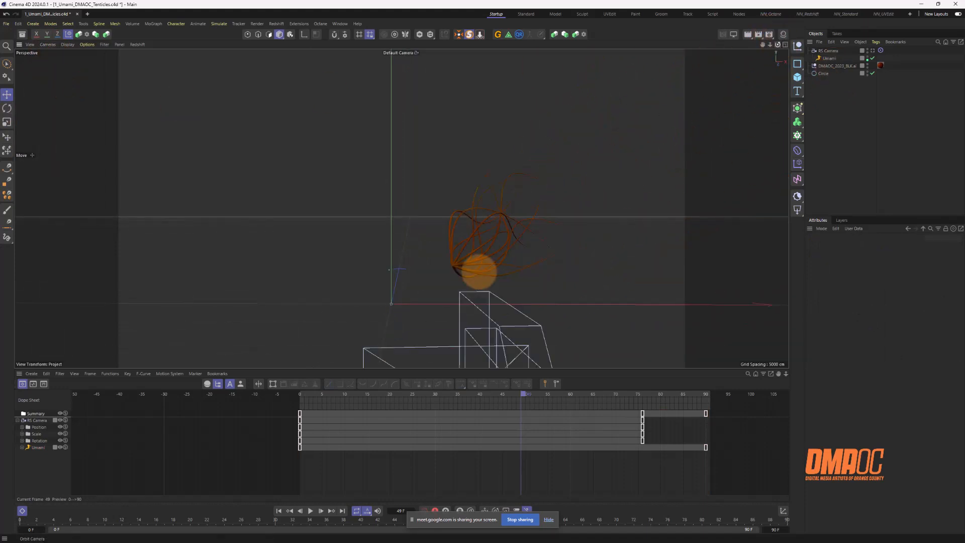
{"action": "left_click_drag", "start_coordinate": [479, 272], "coordinate": [582, 284]}
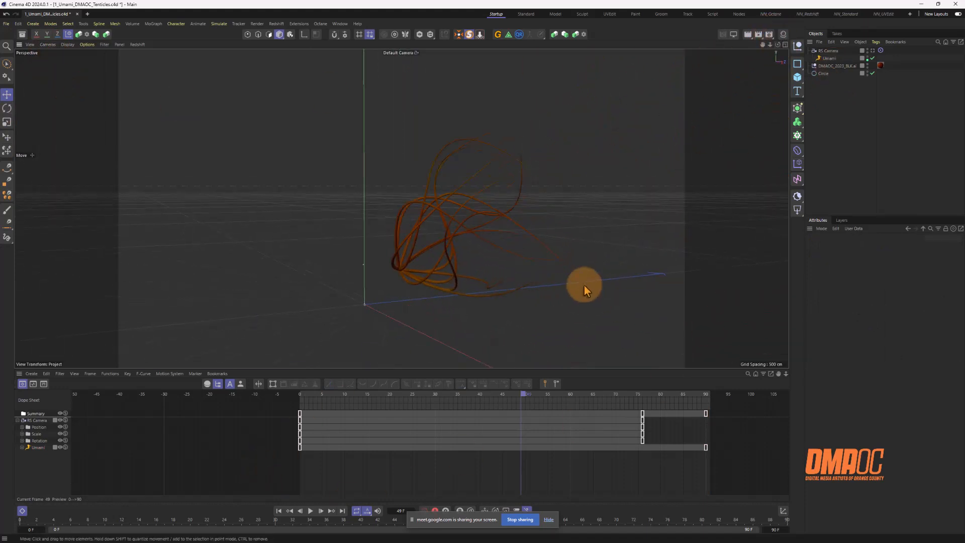
Select the Umami object and examine its animated heading rotation between frames 0 and 90 by scrubbing and playing the animation.
{"action": "left_click", "coordinate": [830, 58]}
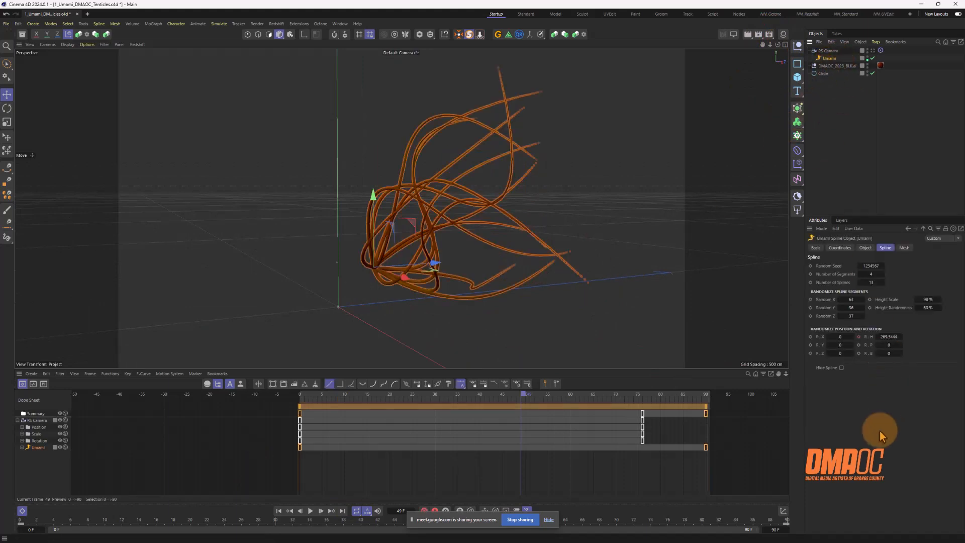
{"action": "left_click", "coordinate": [301, 393]}
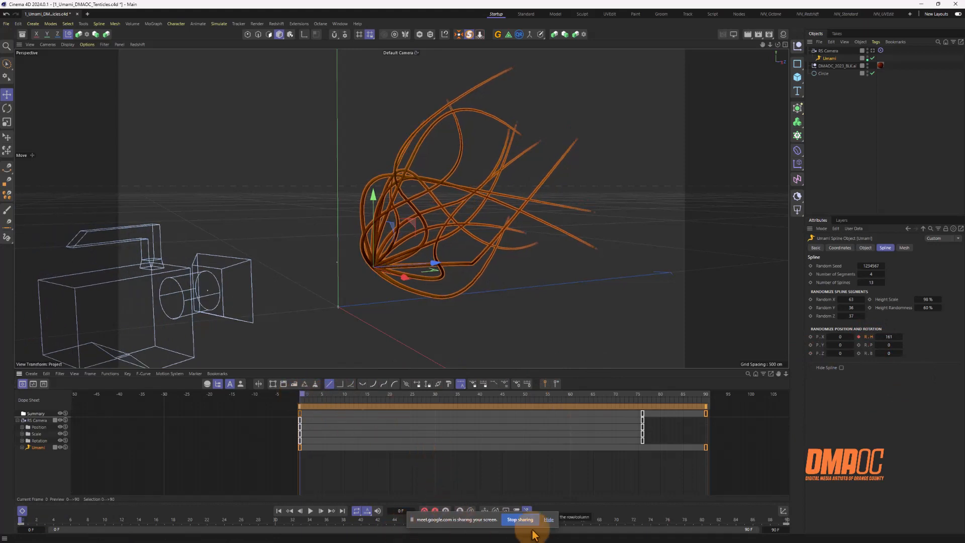
{"action": "left_click_drag", "start_coordinate": [456, 524], "coordinate": [678, 504]}
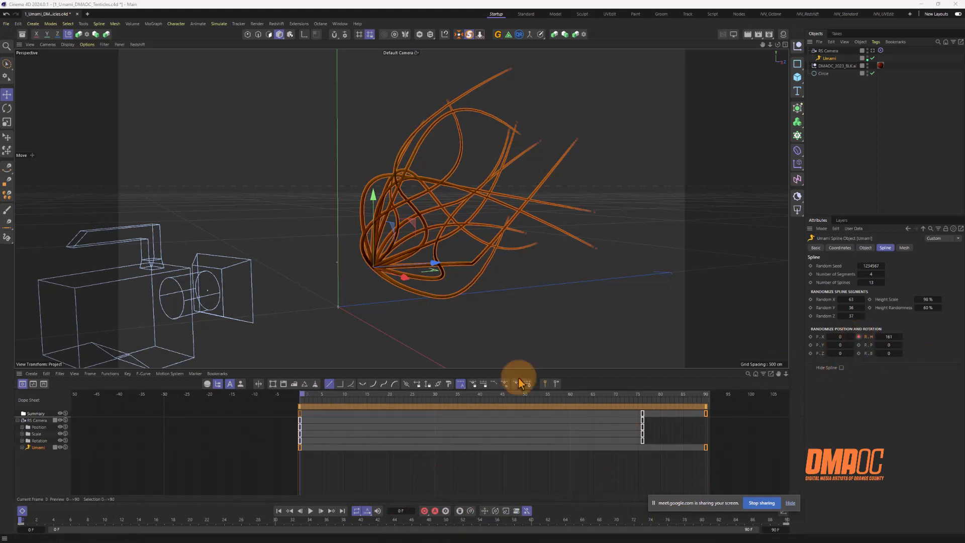
{"action": "left_click_drag", "start_coordinate": [313, 399], "coordinate": [728, 424]}
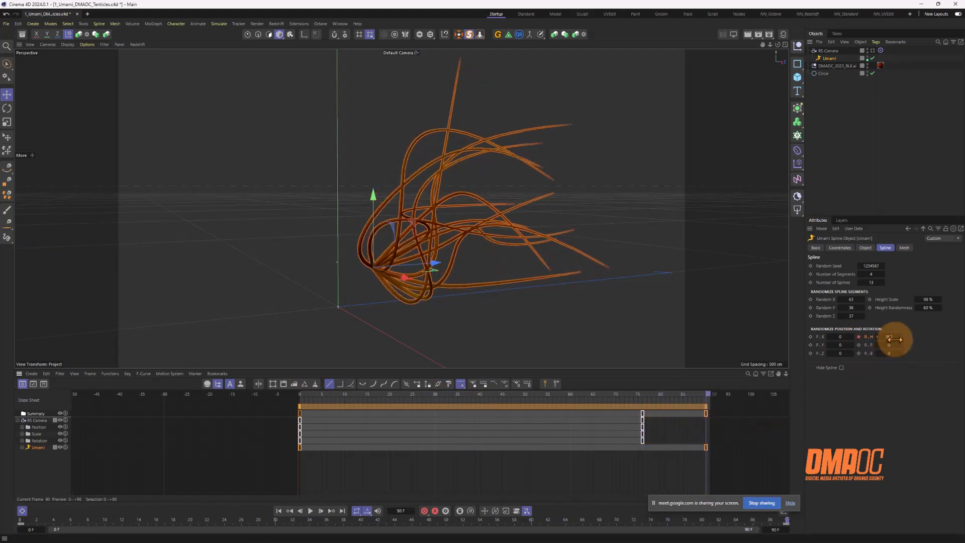
{"action": "left_click_drag", "start_coordinate": [693, 404], "coordinate": [732, 395]}
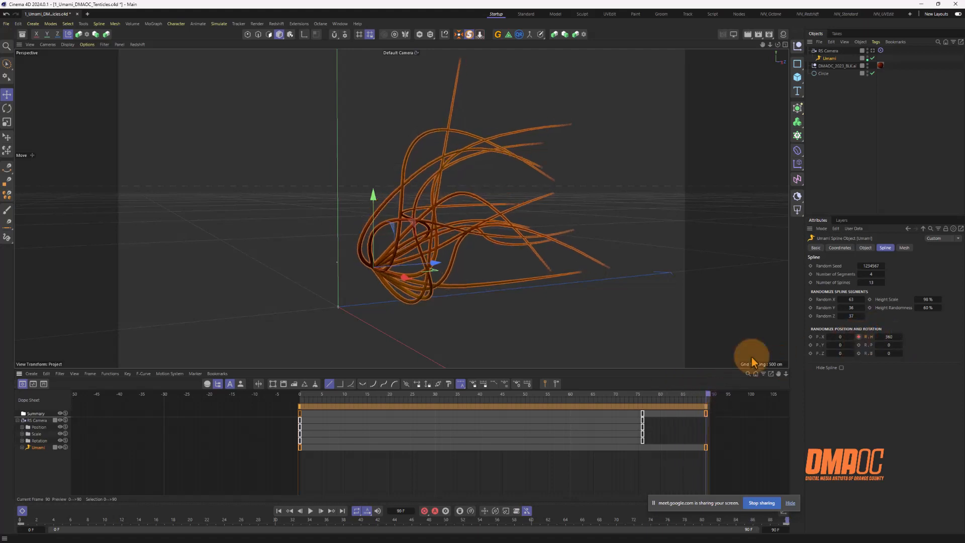
{"action": "left_click_drag", "start_coordinate": [508, 397], "coordinate": [248, 401]}
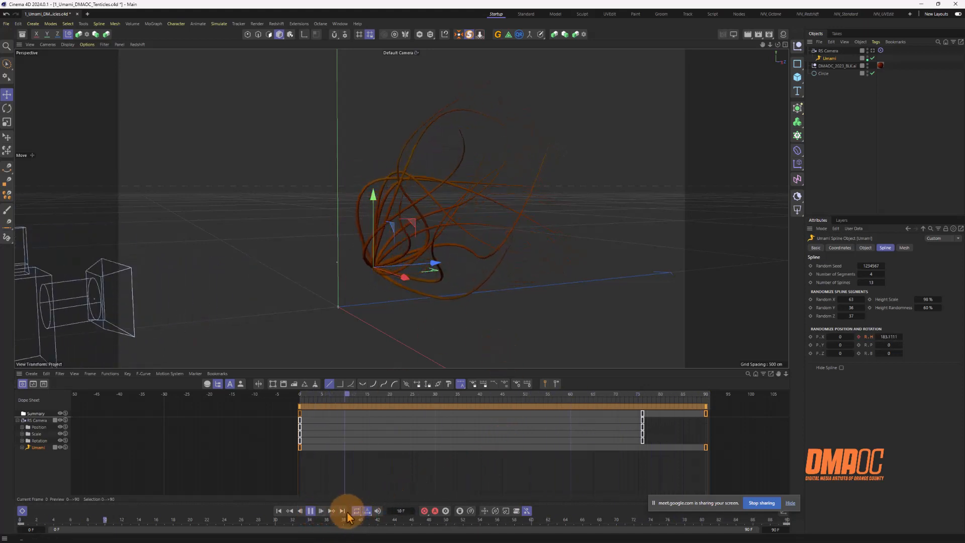
{"action": "left_click", "coordinate": [310, 511]}
Turn off viewport solo and inspect how the Symmetry generator mirrors the Umami tentacles across the DMAOC logo.
{"action": "left_click", "coordinate": [846, 108]}
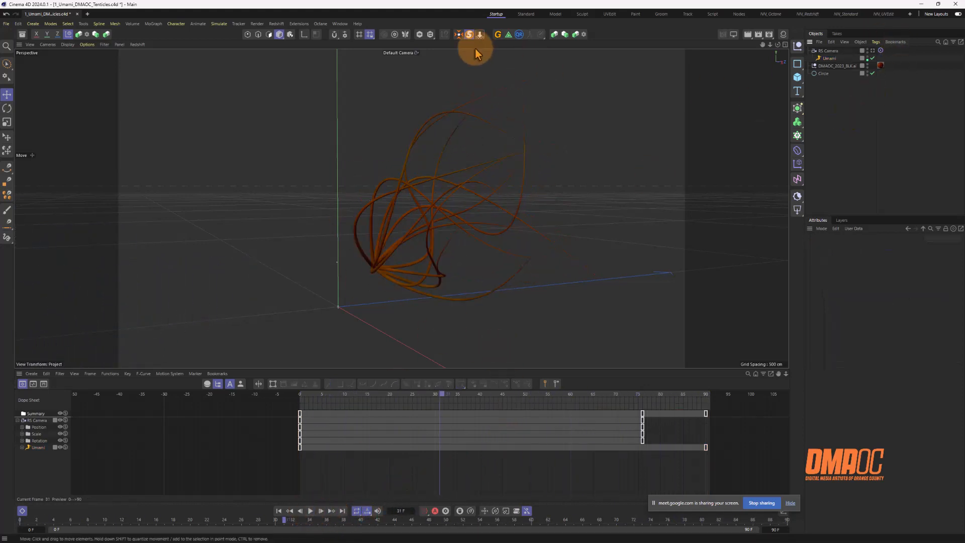
{"action": "left_click", "coordinate": [469, 34]}
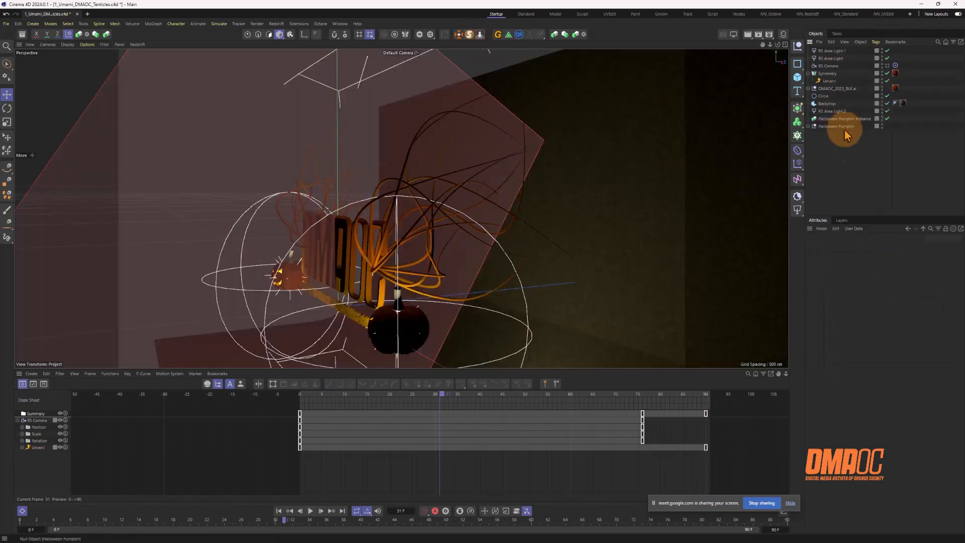
{"action": "left_click", "coordinate": [827, 74]}
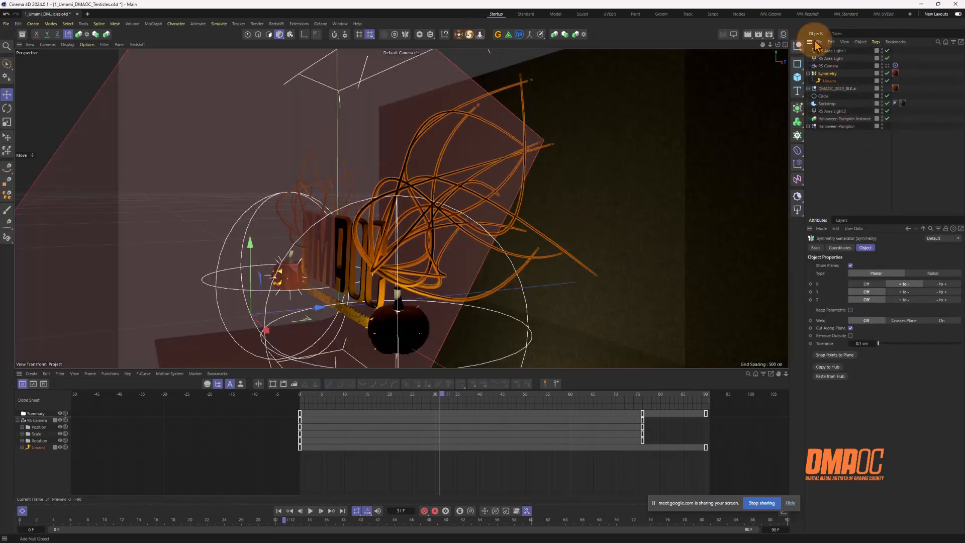
{"action": "left_click_drag", "start_coordinate": [780, 48], "coordinate": [401, 208]}
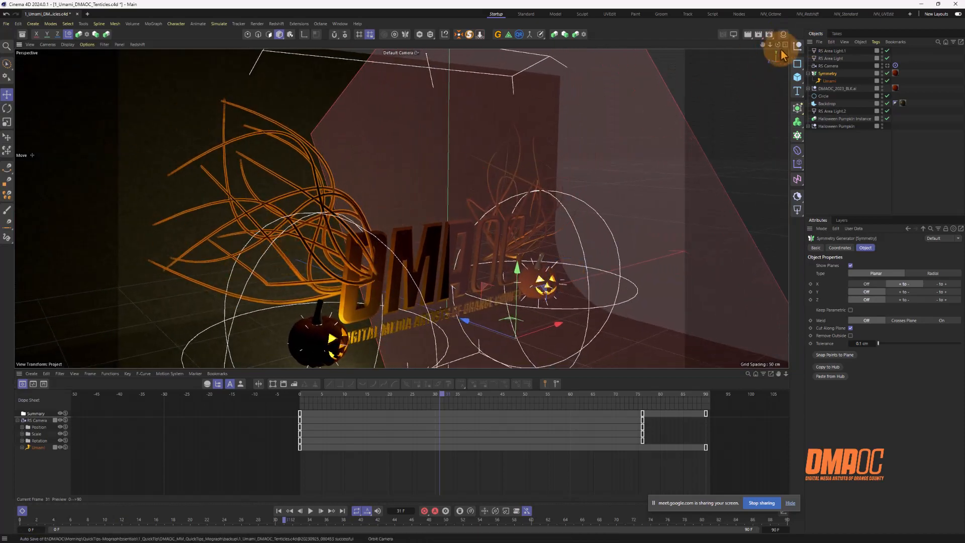
{"action": "left_click_drag", "start_coordinate": [776, 45], "coordinate": [668, 55]}
{"action": "left_click_drag", "start_coordinate": [465, 274], "coordinate": [402, 274]}
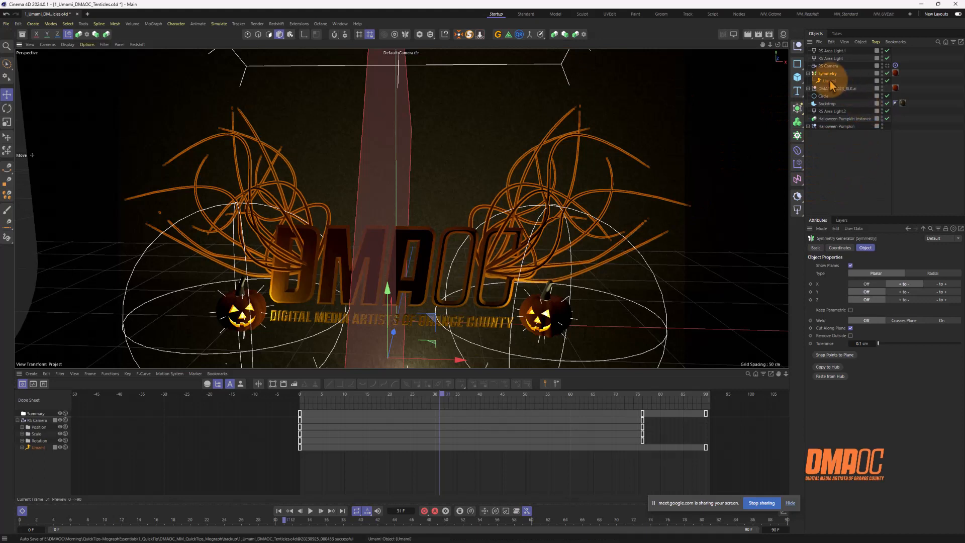
{"action": "left_click", "coordinate": [840, 158]}
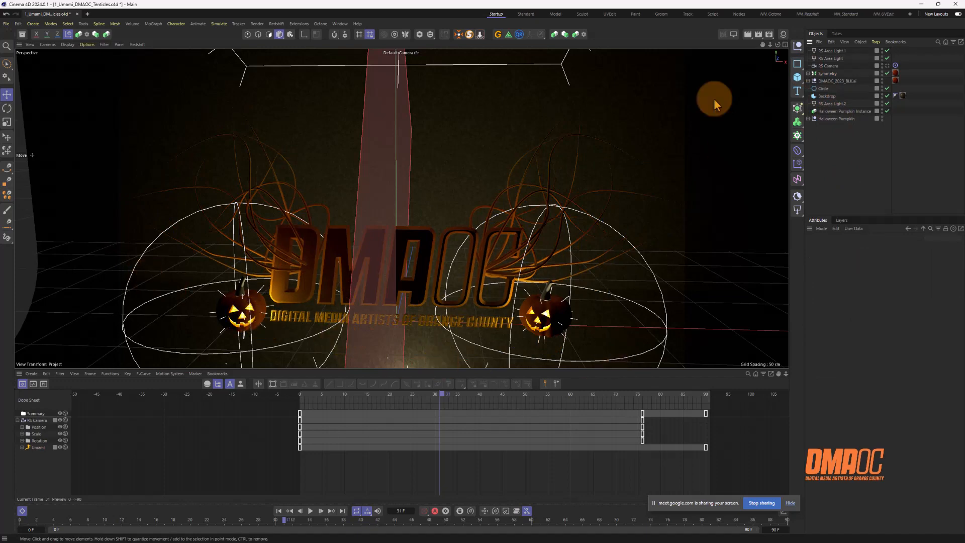
Examine the area lights, backdrop, camera and pumpkins around the DMAOC logo from several angles.
{"action": "left_click_drag", "start_coordinate": [764, 44], "coordinate": [759, 55]}
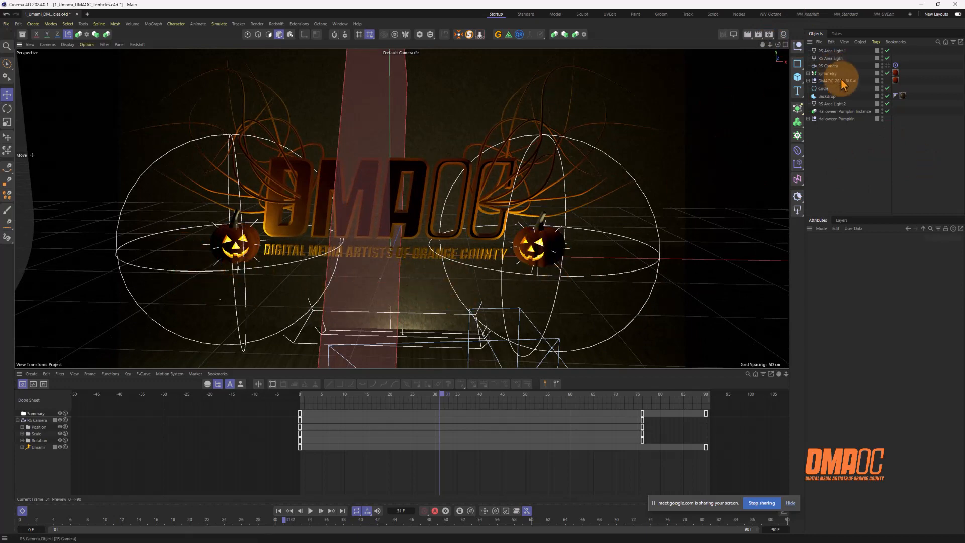
{"action": "left_click_drag", "start_coordinate": [778, 44], "coordinate": [444, 308]}
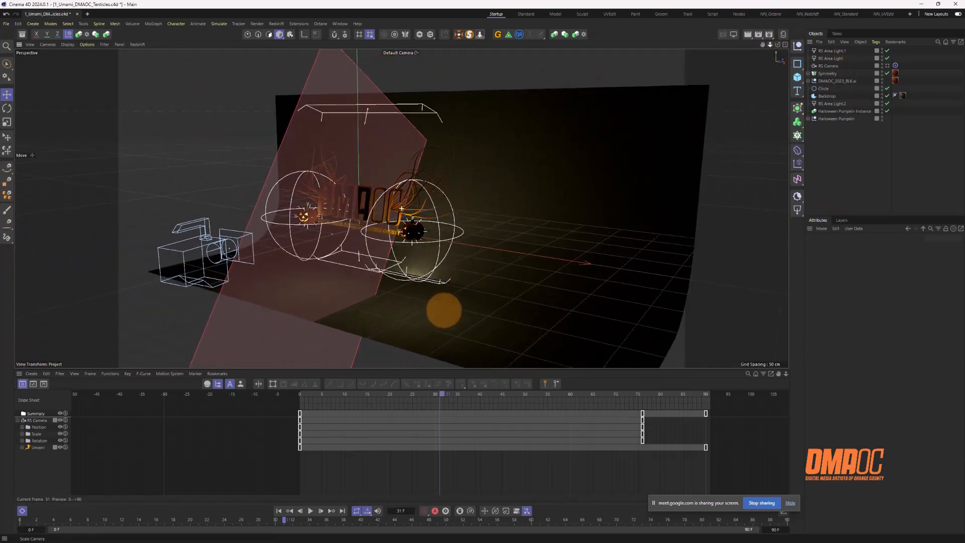
{"action": "left_click_drag", "start_coordinate": [777, 44], "coordinate": [592, 71]}
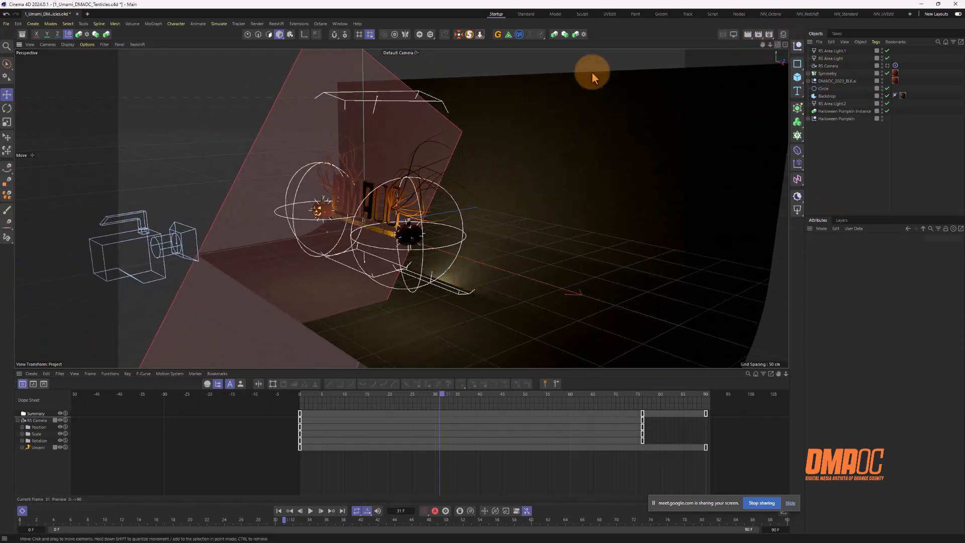
{"action": "scroll", "coordinate": [366, 97], "scroll_direction": "up", "scroll_amount": 3}
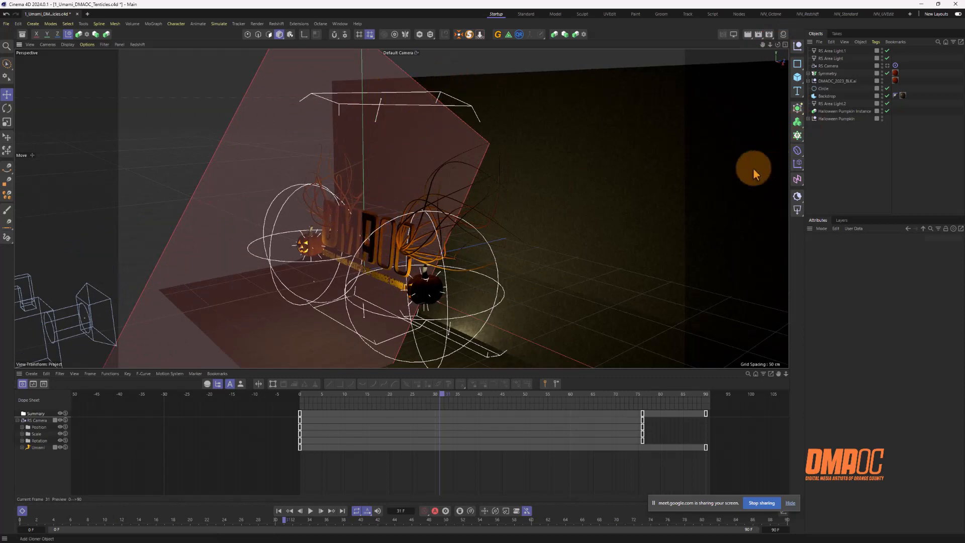
{"action": "left_click_drag", "start_coordinate": [778, 48], "coordinate": [616, 244]}
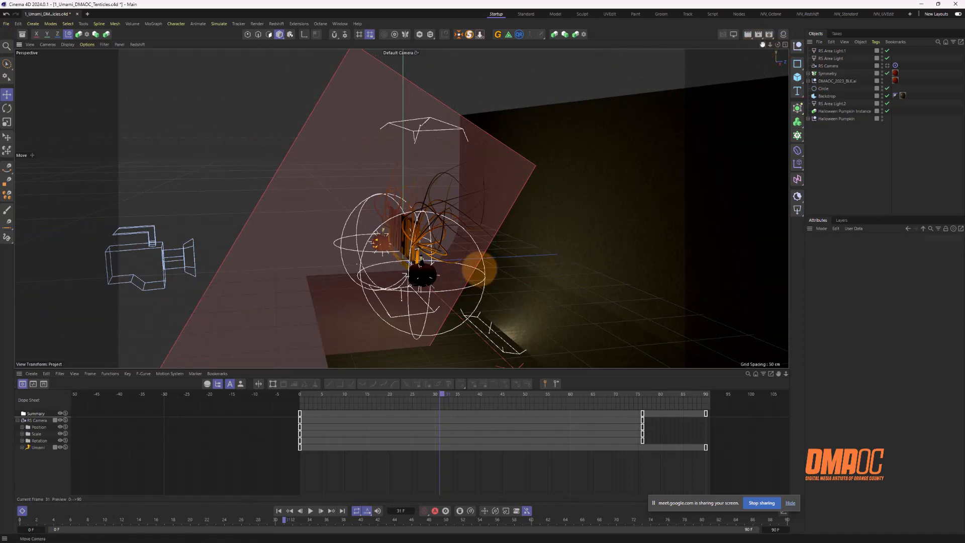
{"action": "scroll", "coordinate": [455, 271], "scroll_direction": "up", "scroll_amount": 3}
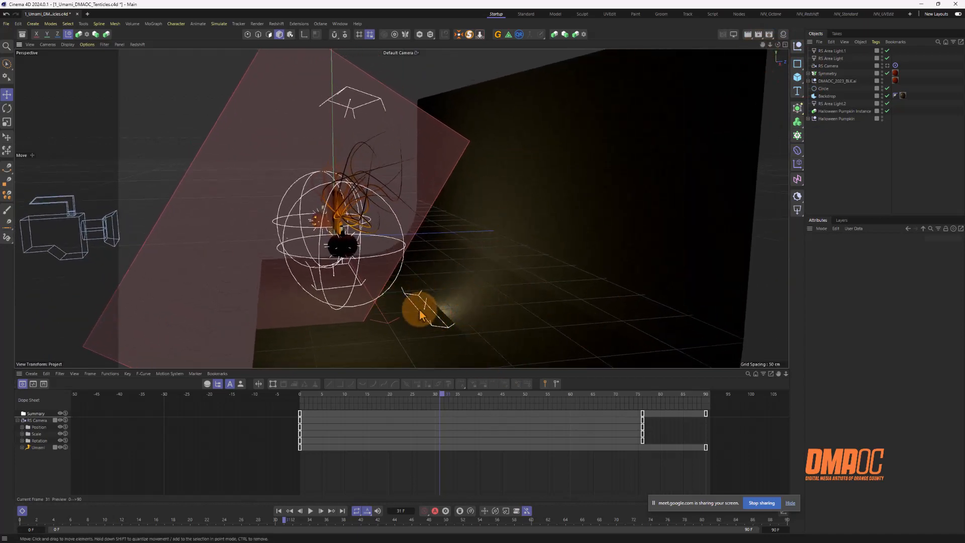
{"action": "left_click_drag", "start_coordinate": [778, 46], "coordinate": [540, 276]}
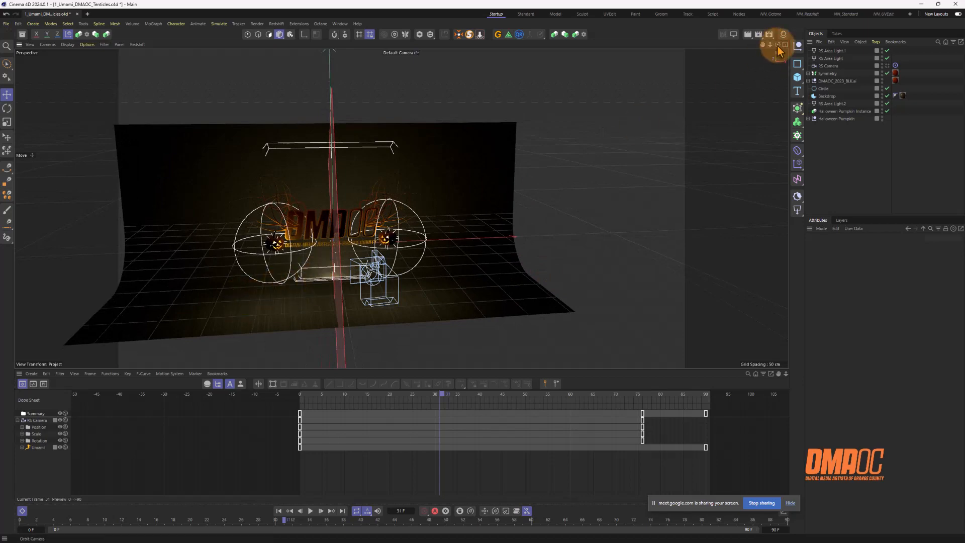
{"action": "left_click_drag", "start_coordinate": [778, 46], "coordinate": [419, 283]}
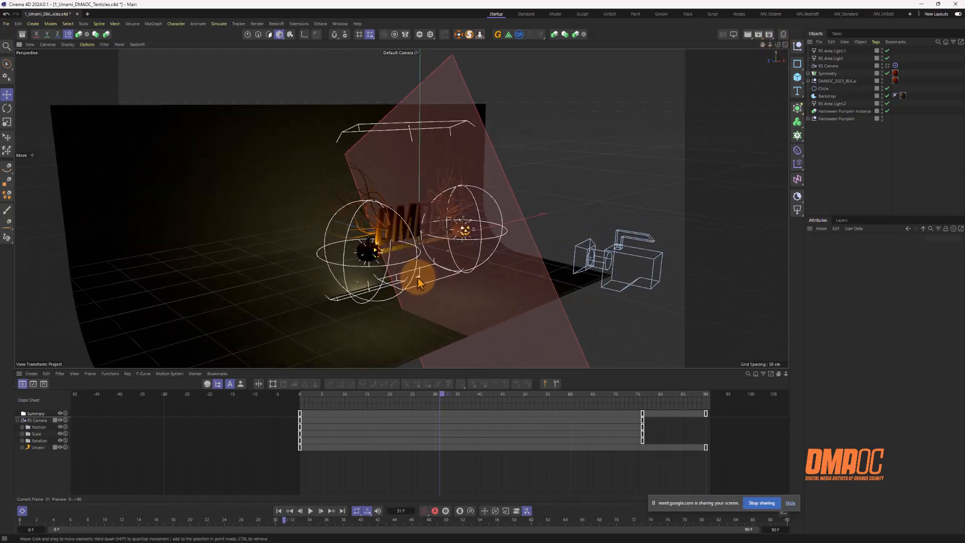
{"action": "scroll", "coordinate": [419, 283], "scroll_direction": "up", "scroll_amount": 3}
{"action": "left_click_drag", "start_coordinate": [779, 49], "coordinate": [706, 125]}
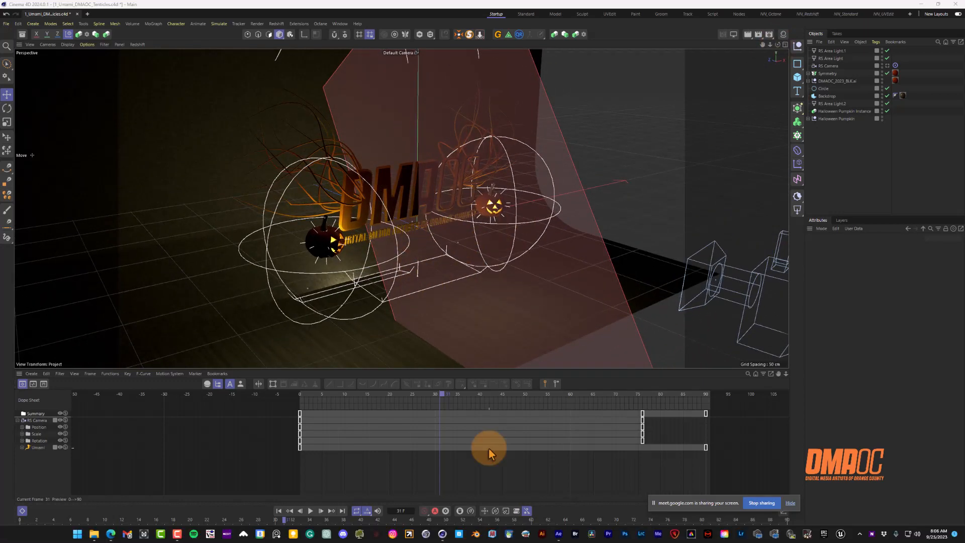
Switch to After Effects, move near the start of the Q2 composition, and bring up the AI Color Match page in the browser.
{"action": "left_click", "coordinate": [558, 534]}
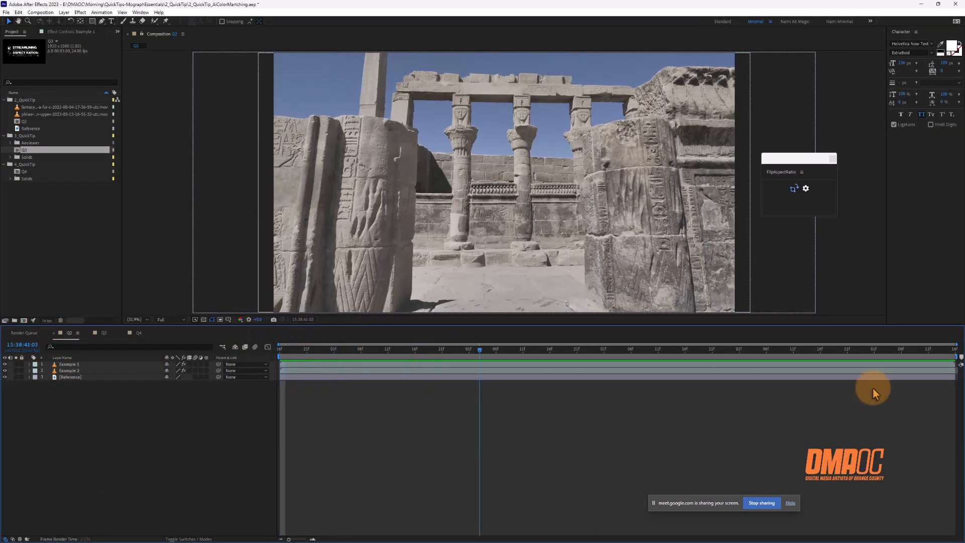
{"action": "left_click", "coordinate": [292, 350]}
{"action": "mouse_move", "coordinate": [259, 539]}
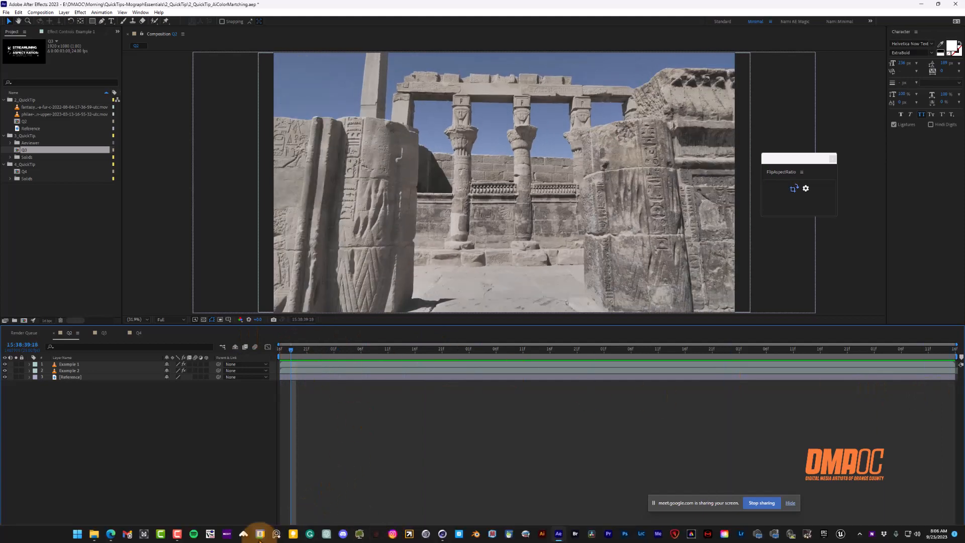
{"action": "mouse_move", "coordinate": [110, 533]}
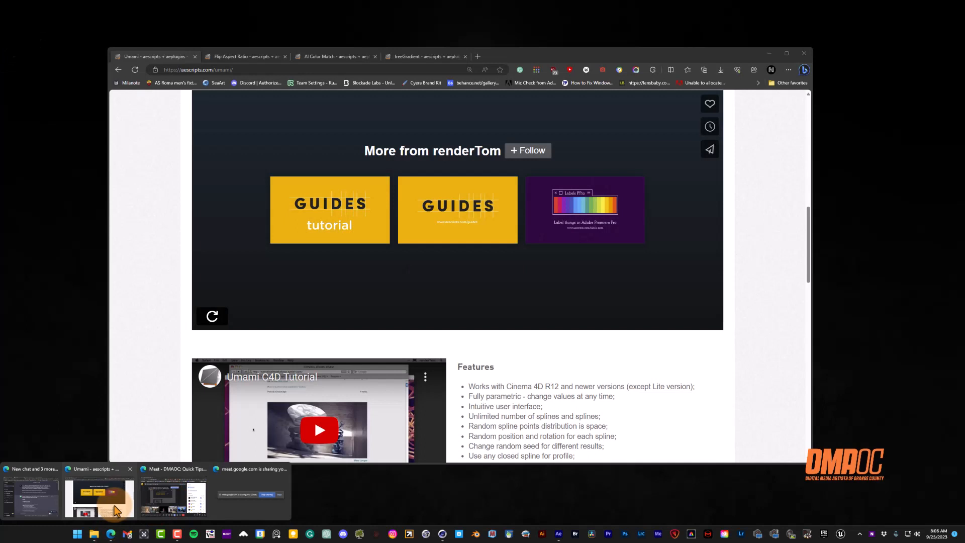
{"action": "left_click", "coordinate": [112, 505]}
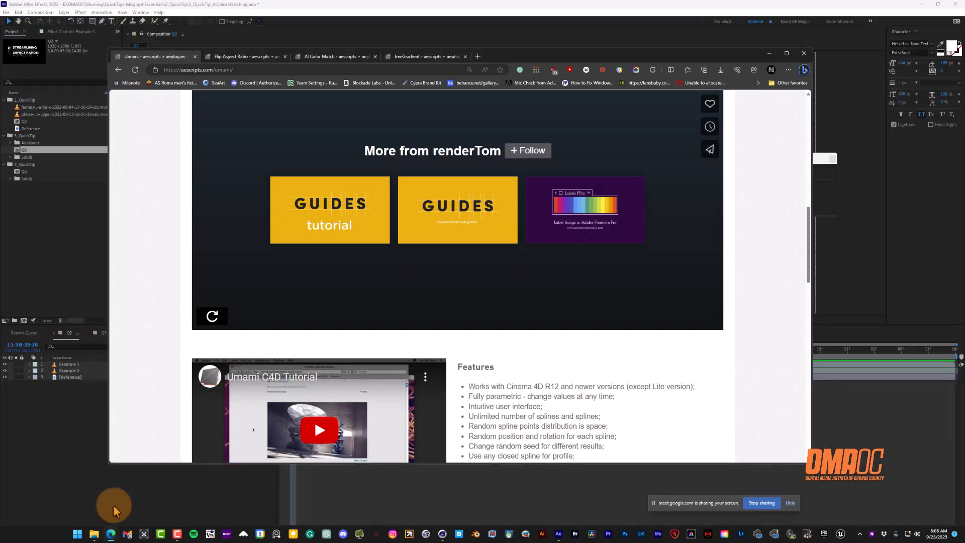
{"action": "left_click", "coordinate": [330, 62]}
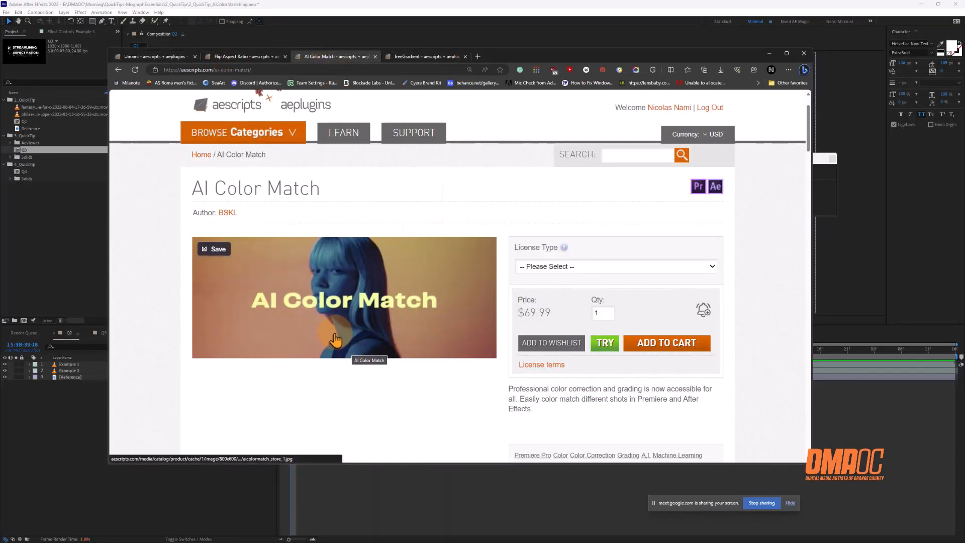
Return to the Q2 composition in After Effects and toggle the Example 1 layer's visibility to compare it with Example 2, leaving it hidden.
{"action": "left_click", "coordinate": [814, 124]}
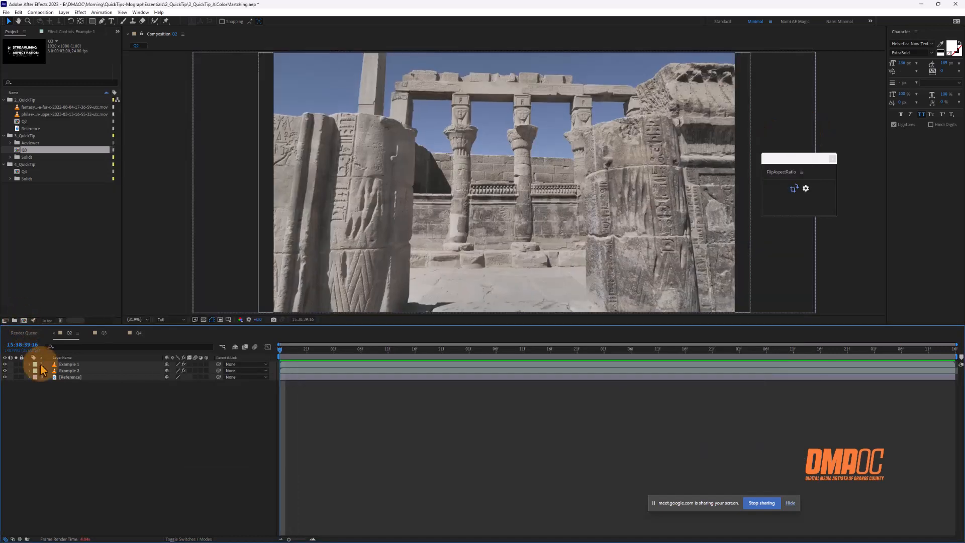
{"action": "left_click", "coordinate": [5, 365]}
{"action": "left_click", "coordinate": [5, 364]}
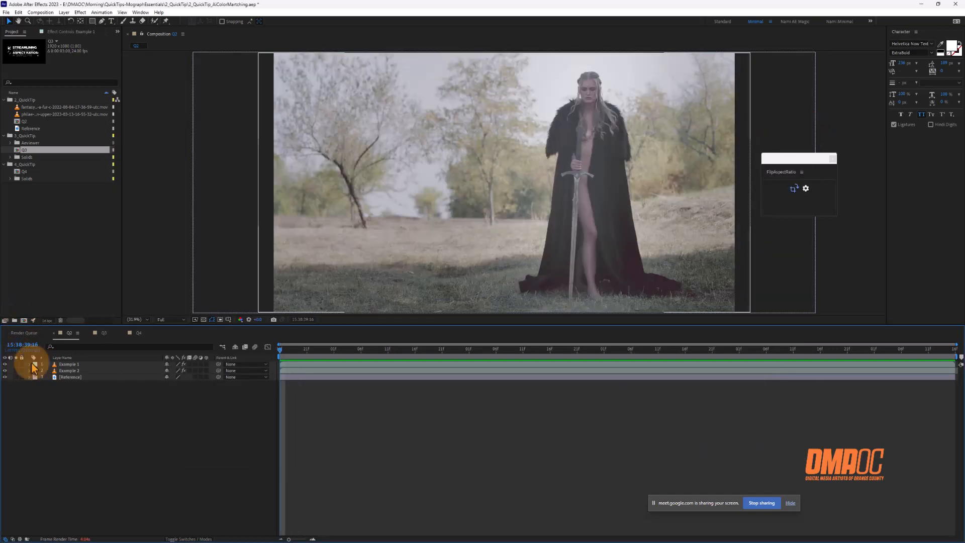
{"action": "left_click", "coordinate": [66, 365]}
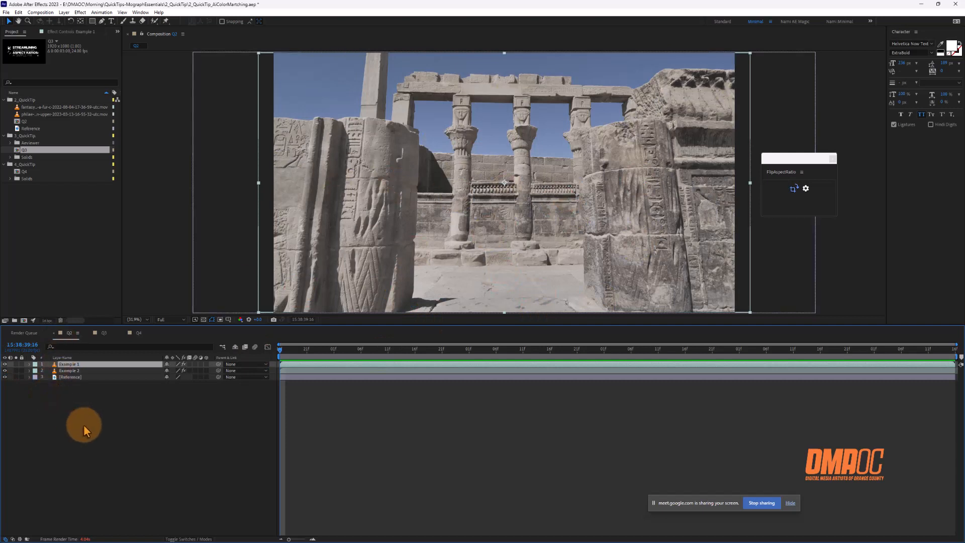
{"action": "left_click", "coordinate": [6, 365]}
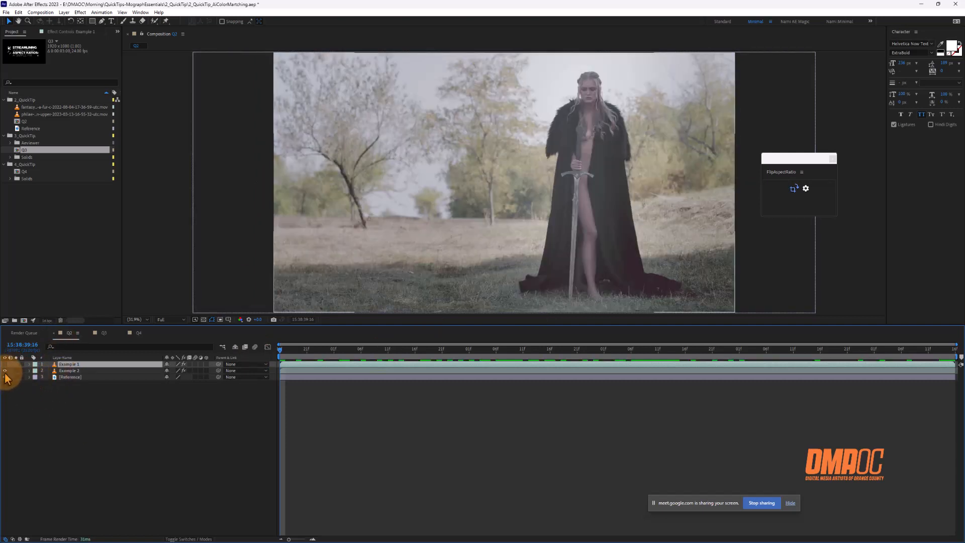
Hide the Example 2 layer in the Q2 composition to view the reference image, and select the Reference layer.
{"action": "left_click", "coordinate": [5, 370]}
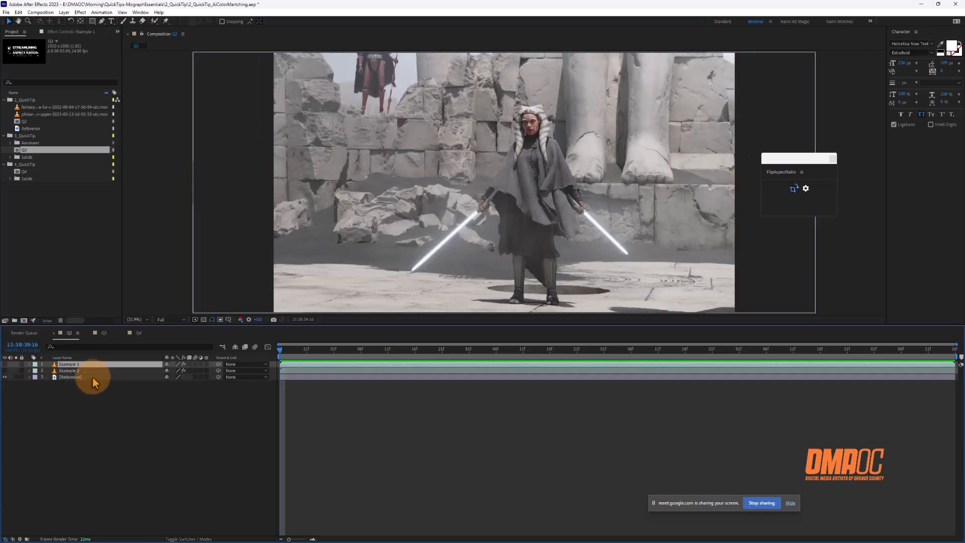
{"action": "left_click", "coordinate": [93, 377]}
{"action": "left_click_drag", "start_coordinate": [321, 352], "coordinate": [79, 393]}
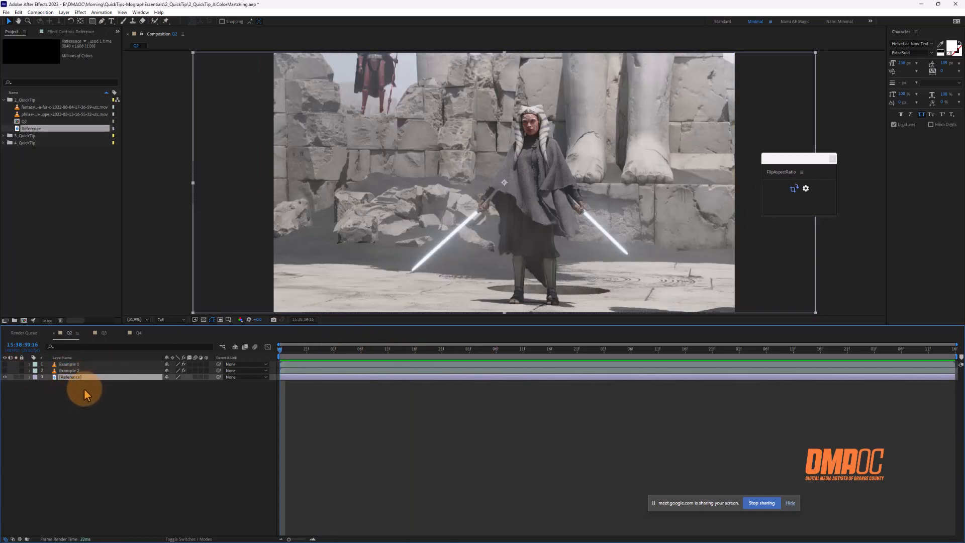
Turn on AI Color Match for the Example 1 layer, and set 3. Reference as the reference image in Example 2's AI Color Match.
{"action": "left_click", "coordinate": [70, 364]}
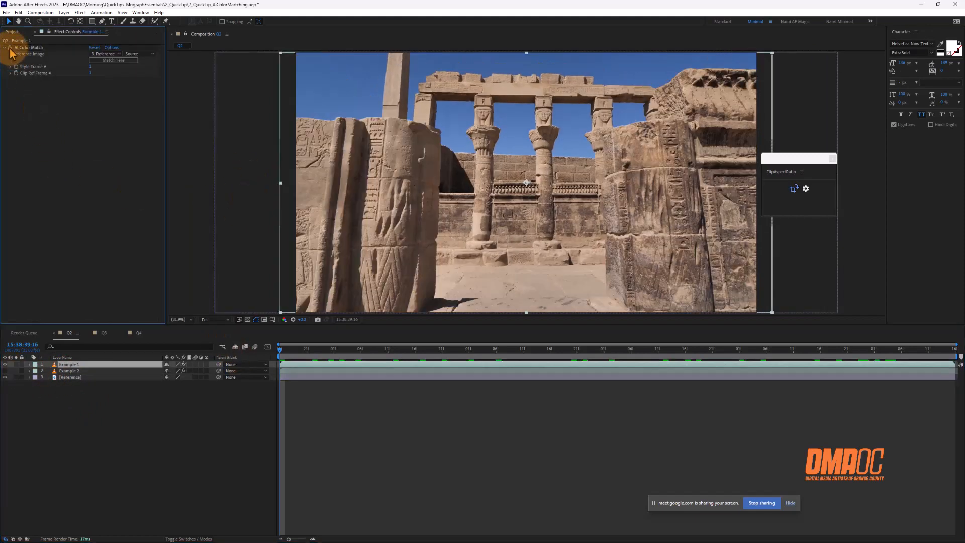
{"action": "left_click", "coordinate": [9, 48]}
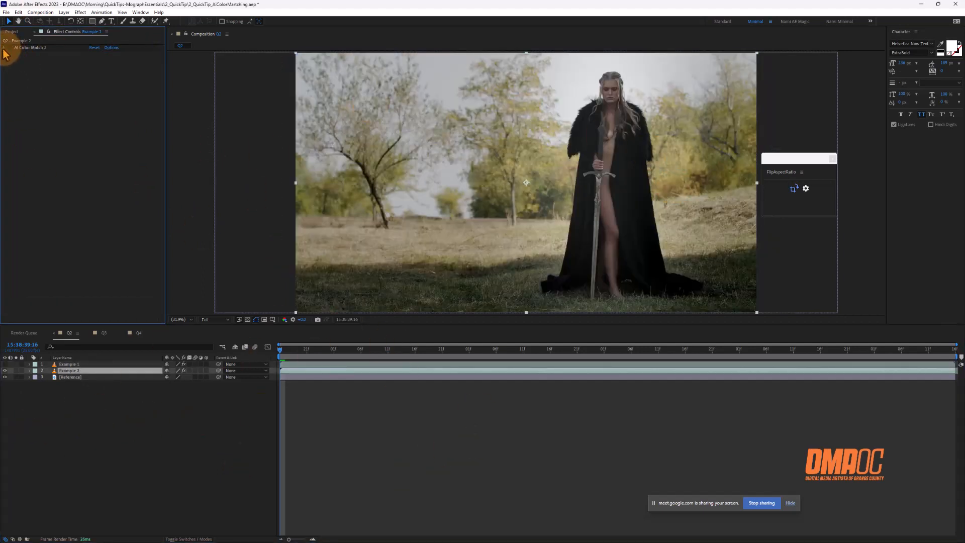
{"action": "left_click", "coordinate": [105, 53]}
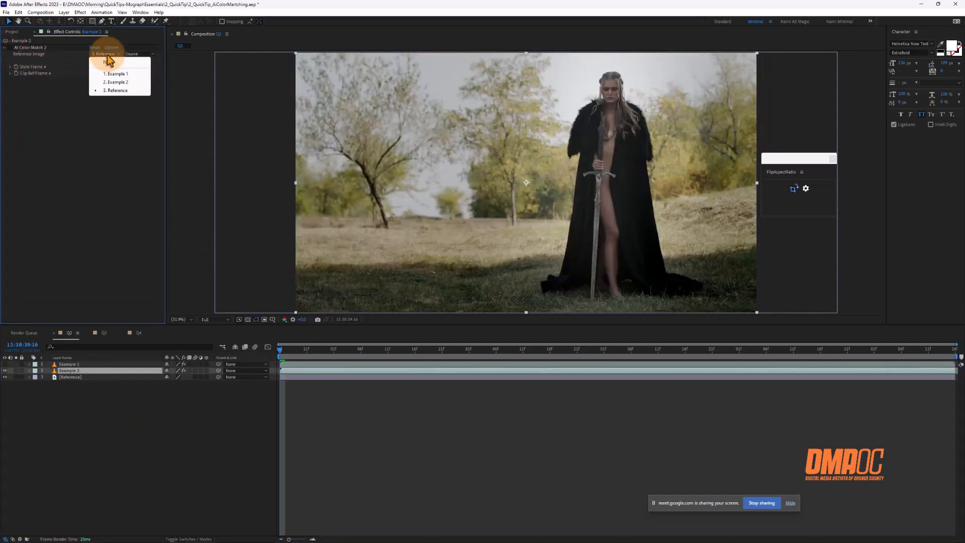
{"action": "left_click", "coordinate": [112, 90]}
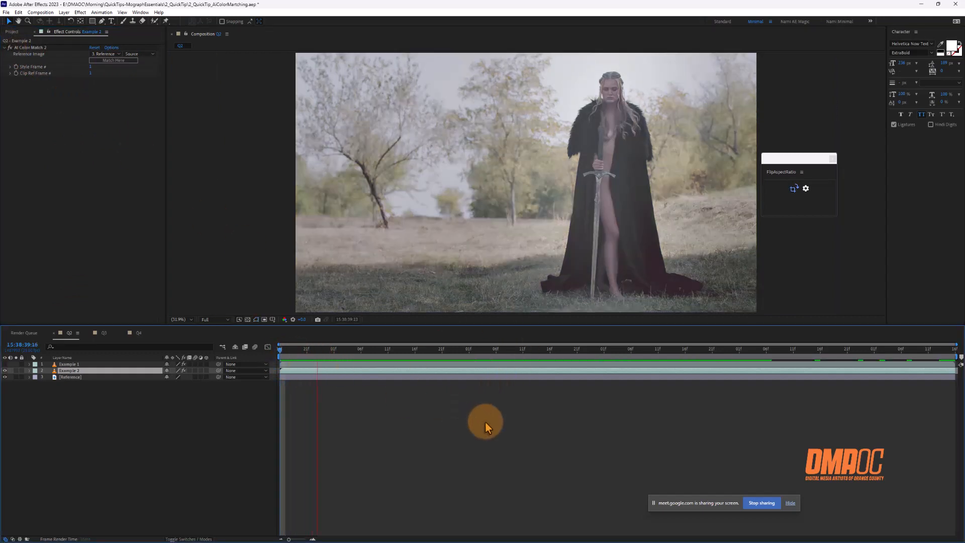
Play and scrub the color-matched Example 2 footage in the Q2 composition, and deselect the layer.
{"action": "key", "text": "space"}
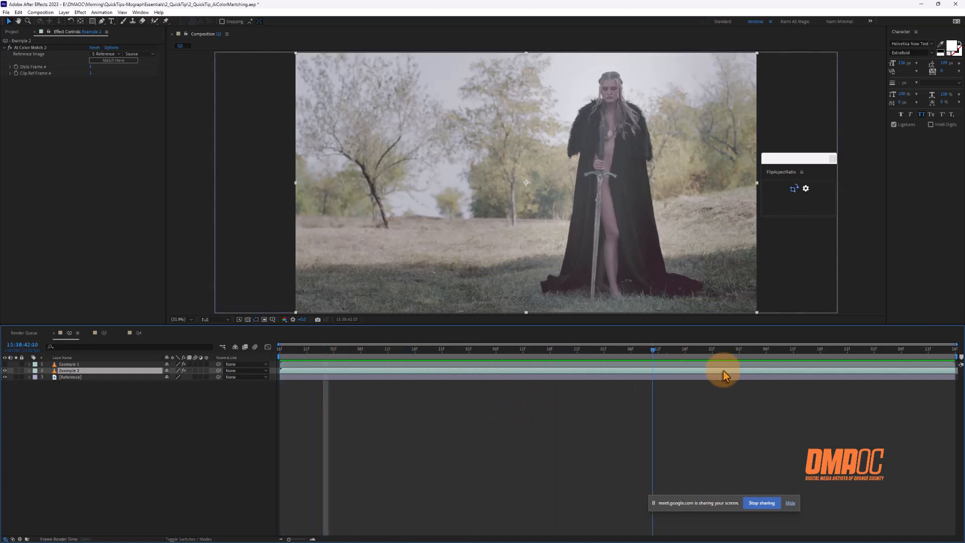
{"action": "left_click_drag", "start_coordinate": [467, 372], "coordinate": [513, 391]}
{"action": "key", "text": "space"}
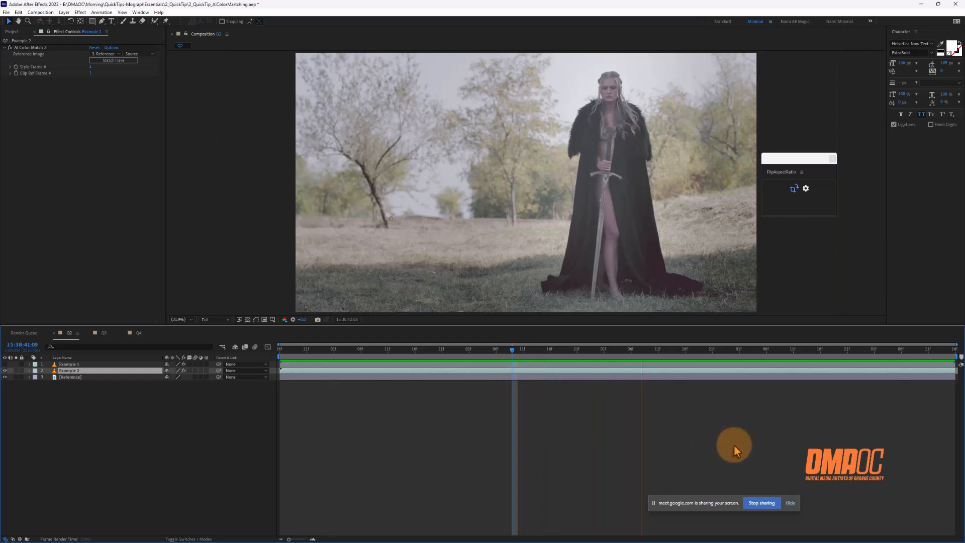
{"action": "left_click", "coordinate": [409, 457]}
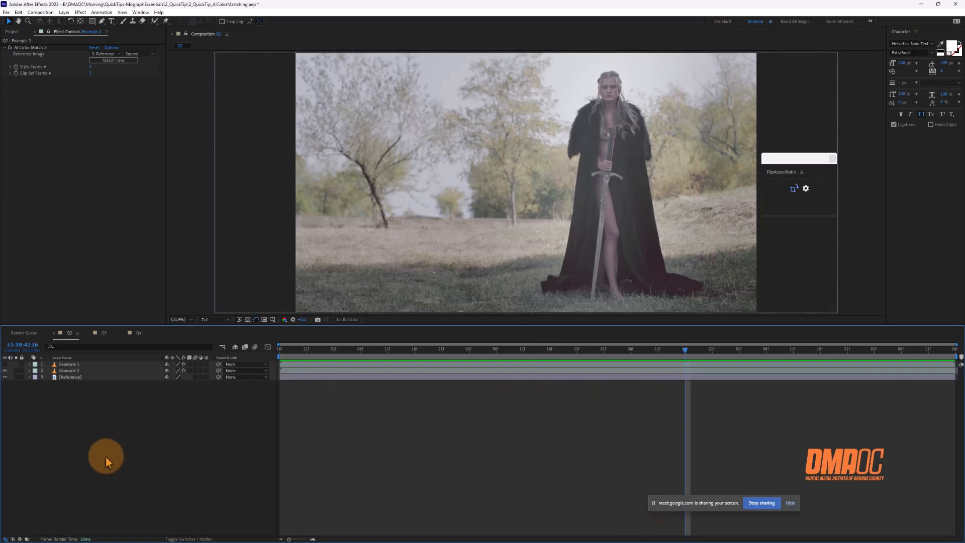
Open the Q3 composition, and consult the Flip Aspect Ratio page in the browser before returning to After Effects.
{"action": "left_click", "coordinate": [103, 334]}
{"action": "key", "text": "alt+Tab"}
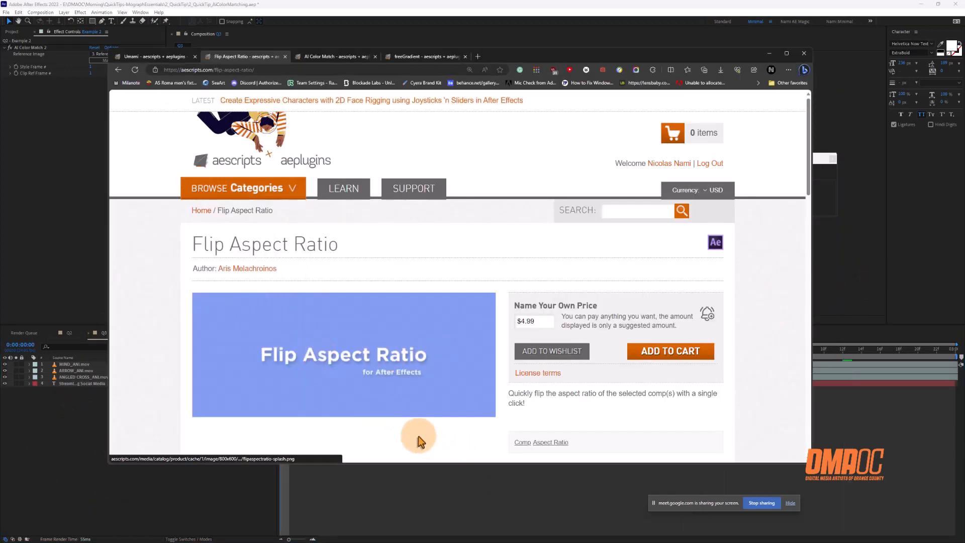
{"action": "key", "text": "alt+Tab"}
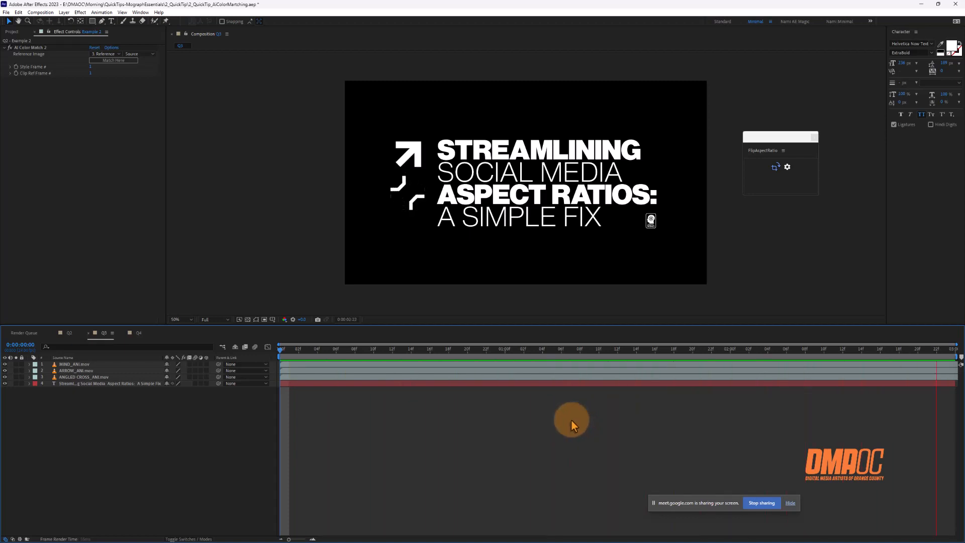
Preview the Q3 title animation, return to its start, and flip the composition to a vertical format with Flip Aspect Ratio.
{"action": "key", "text": "space"}
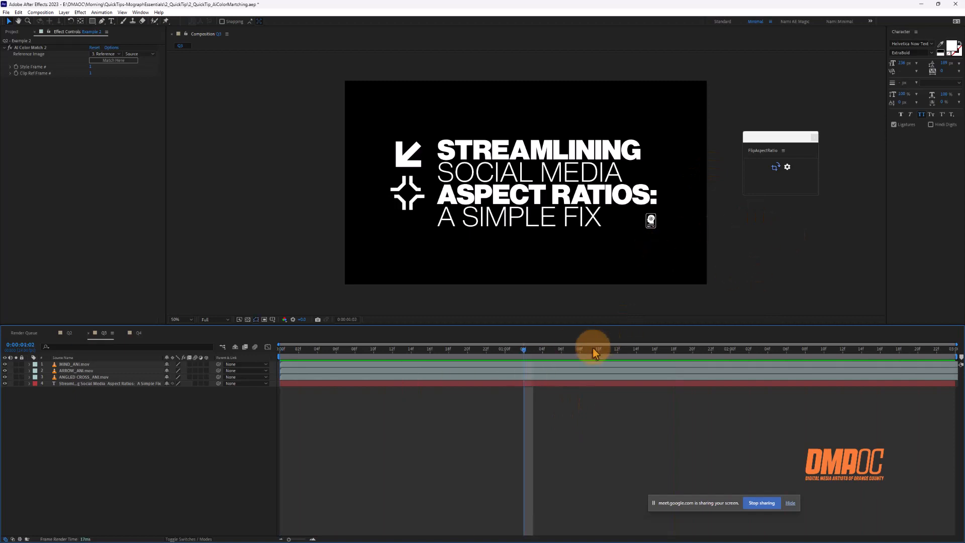
{"action": "key", "text": "Home"}
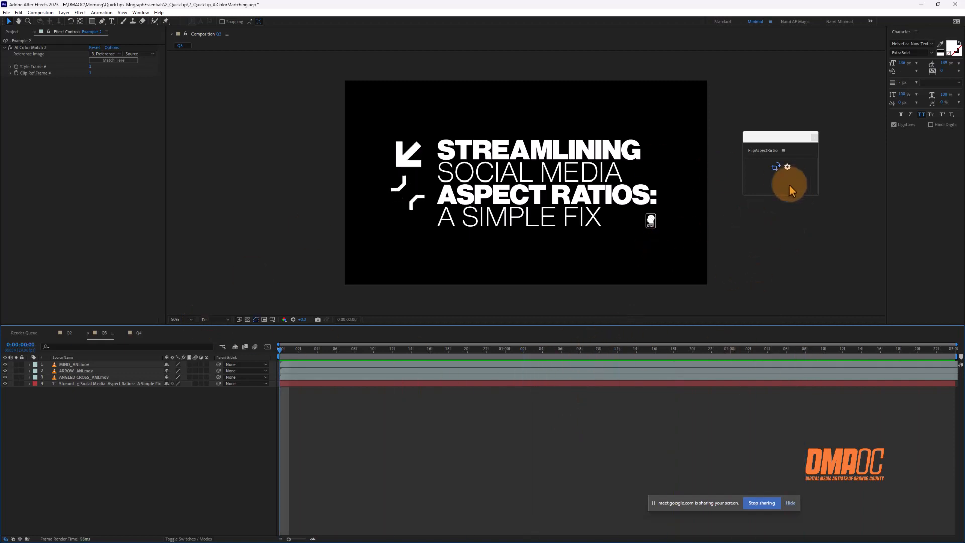
{"action": "left_click_drag", "start_coordinate": [769, 135], "coordinate": [761, 147]}
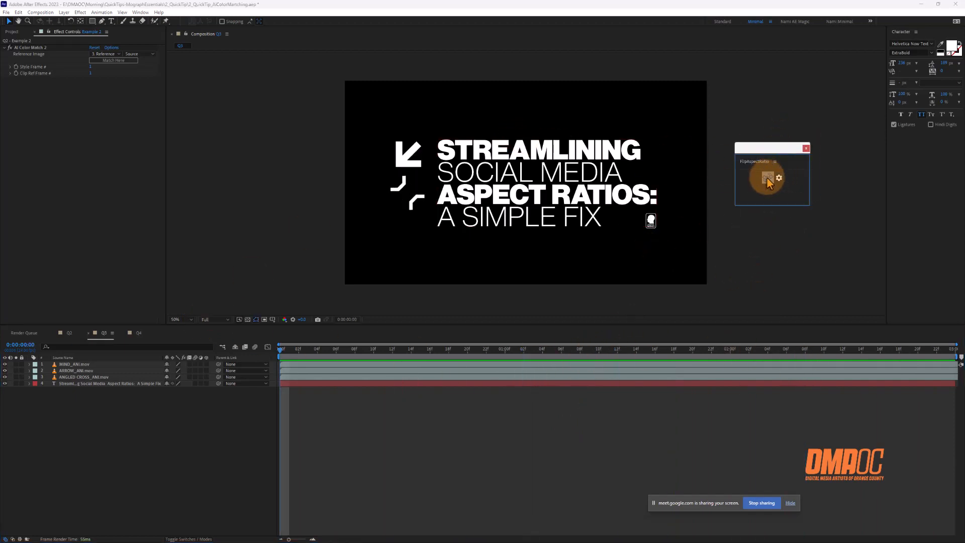
{"action": "left_click", "coordinate": [767, 179]}
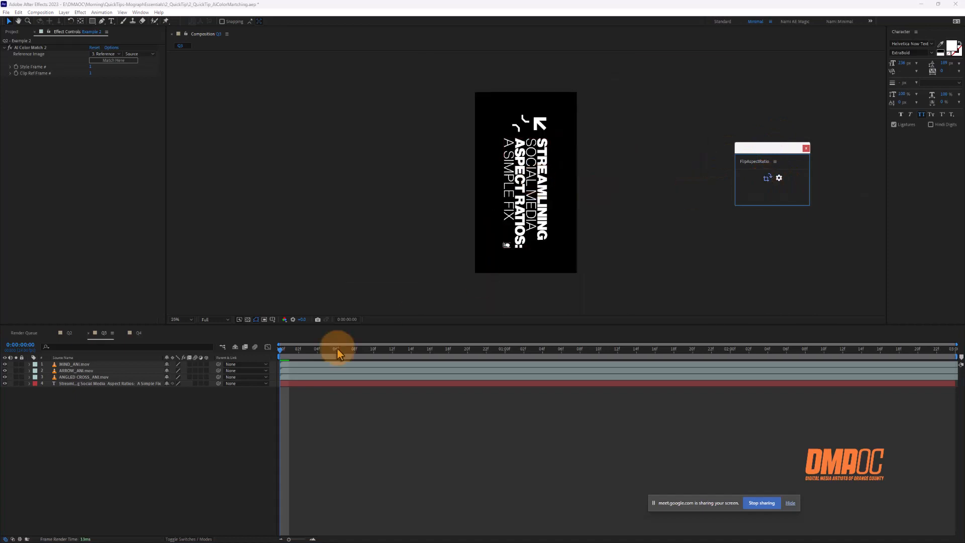
{"action": "left_click", "coordinate": [320, 359]}
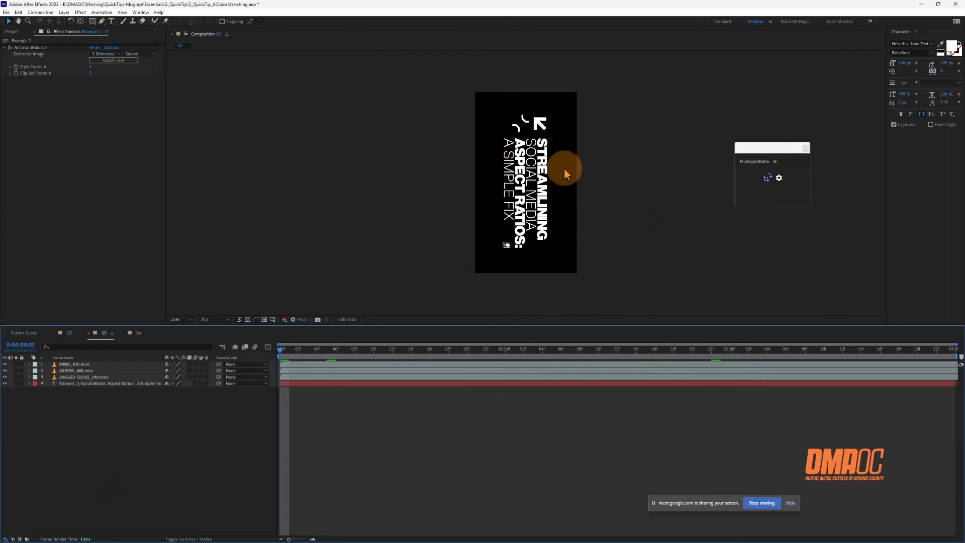
Turn off Rotate only in the Flip Aspect Ratio settings and flip the Q3 composition back and forth without rotating its contents.
{"action": "left_click", "coordinate": [781, 182]}
{"action": "left_click_drag", "start_coordinate": [485, 228], "coordinate": [653, 147]}
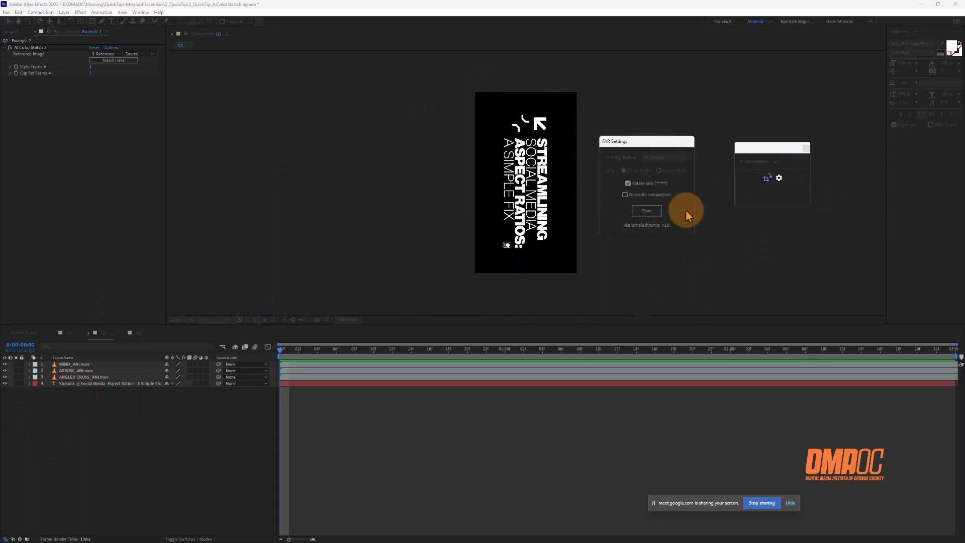
{"action": "left_click", "coordinate": [628, 183]}
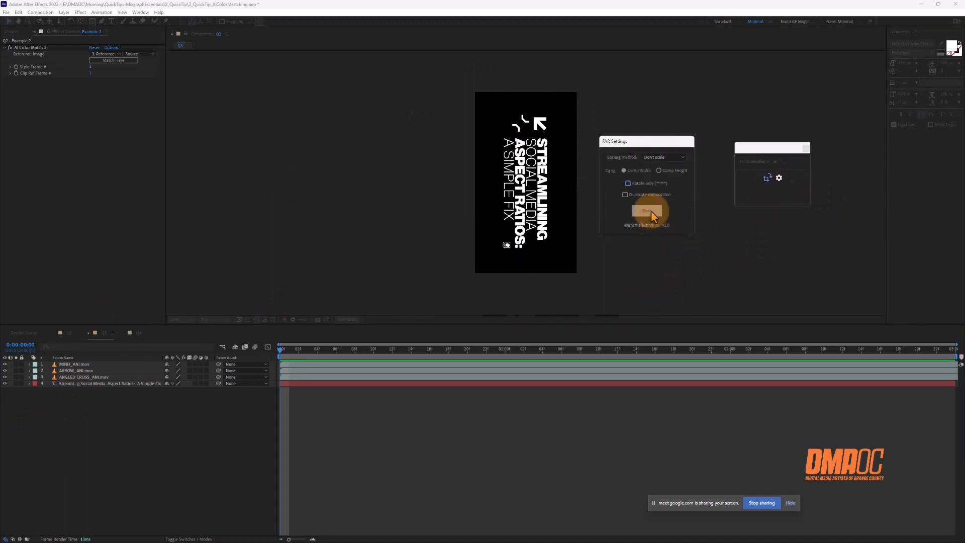
{"action": "left_click", "coordinate": [646, 211]}
{"action": "left_click", "coordinate": [767, 179]}
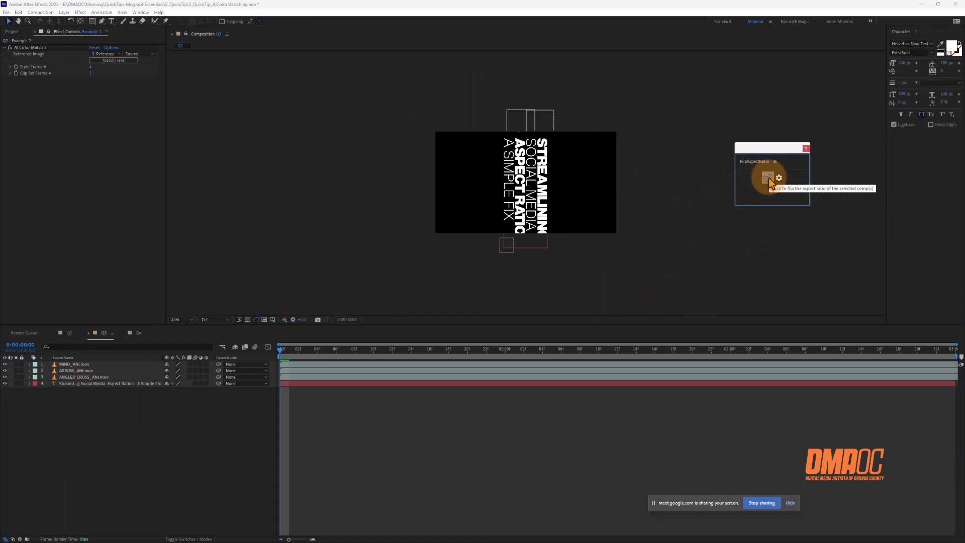
{"action": "left_click", "coordinate": [768, 178]}
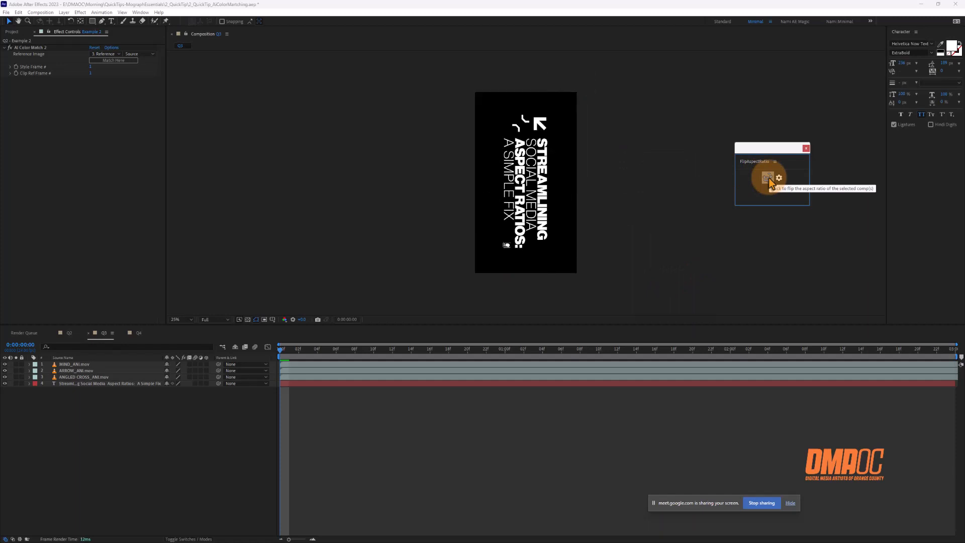
{"action": "left_click", "coordinate": [768, 178]}
{"action": "left_click", "coordinate": [768, 178]}
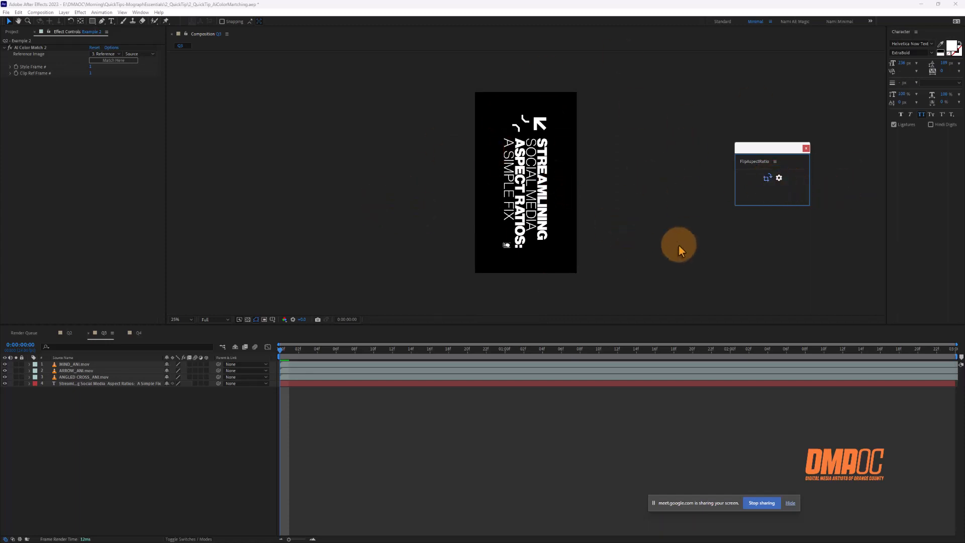
Turn on Rotate only in the Flip Aspect Ratio settings and flip the Q3 composition repeatedly to rotate its contents with the frame.
{"action": "left_click", "coordinate": [779, 179]}
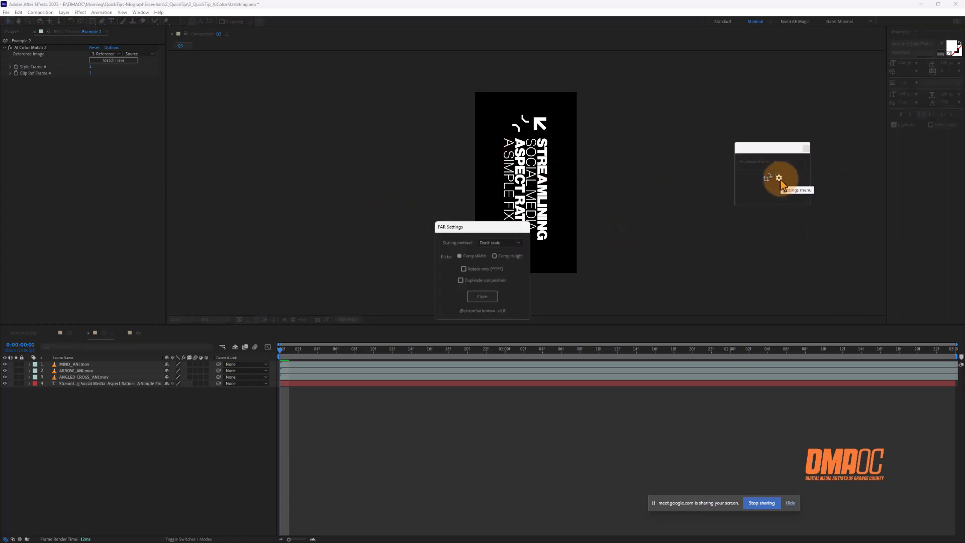
{"action": "left_click", "coordinate": [466, 269]}
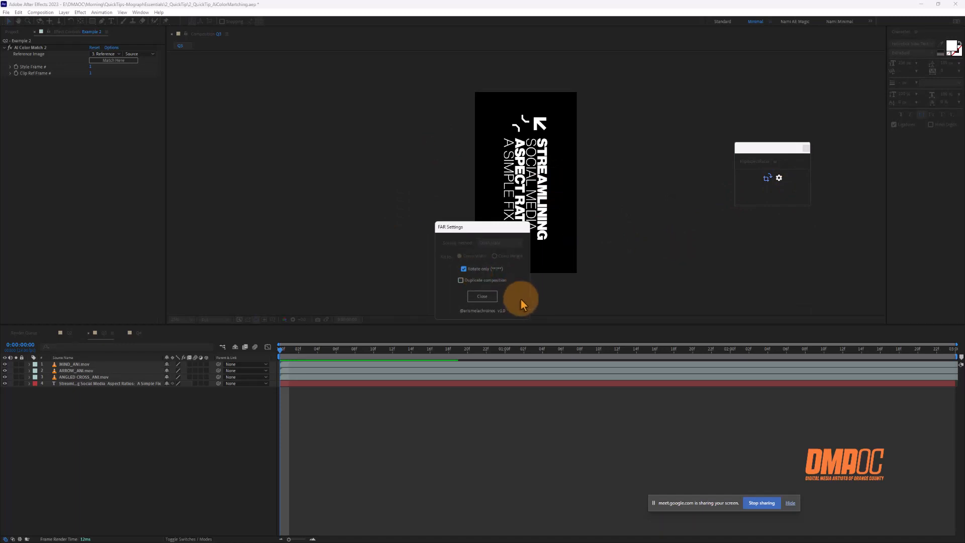
{"action": "left_click", "coordinate": [490, 296]}
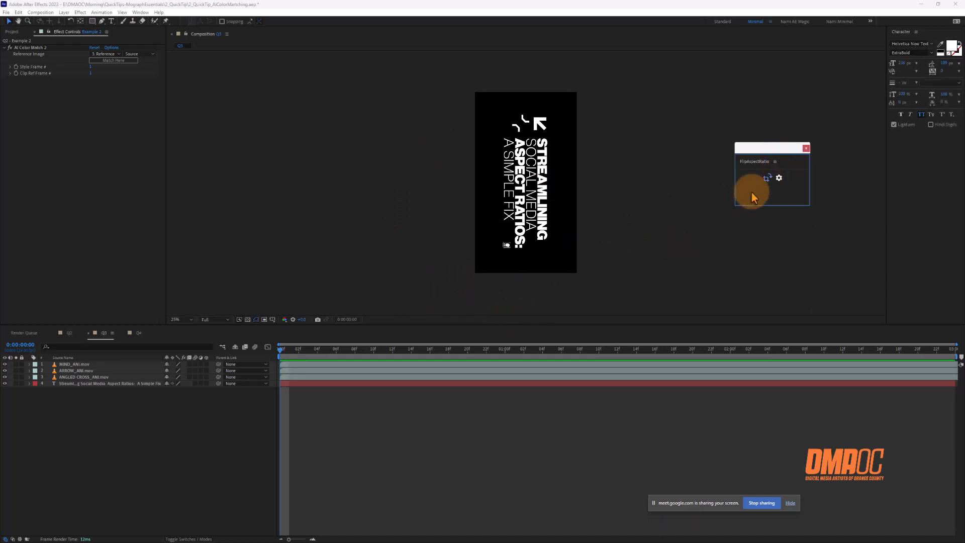
{"action": "left_click", "coordinate": [767, 179]}
{"action": "left_click", "coordinate": [767, 179]}
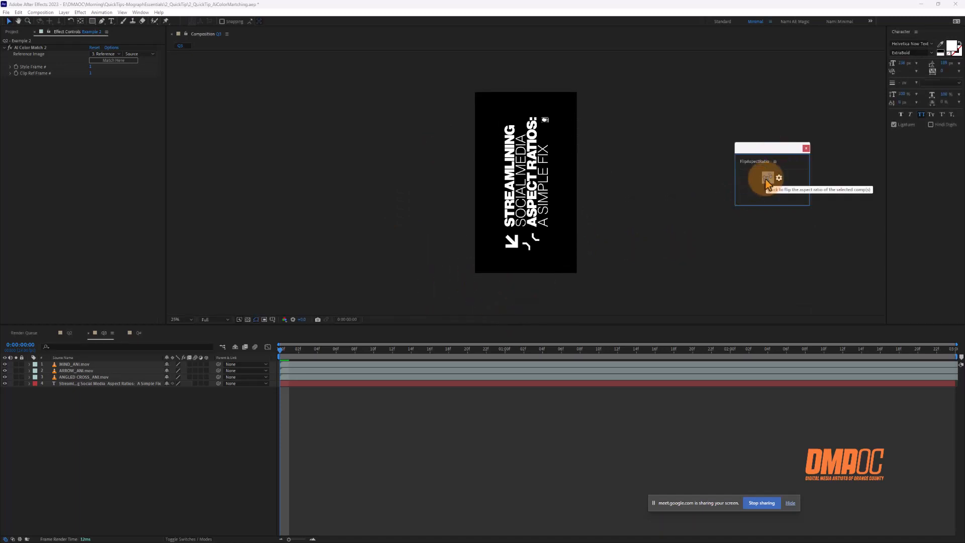
{"action": "left_click", "coordinate": [768, 179]}
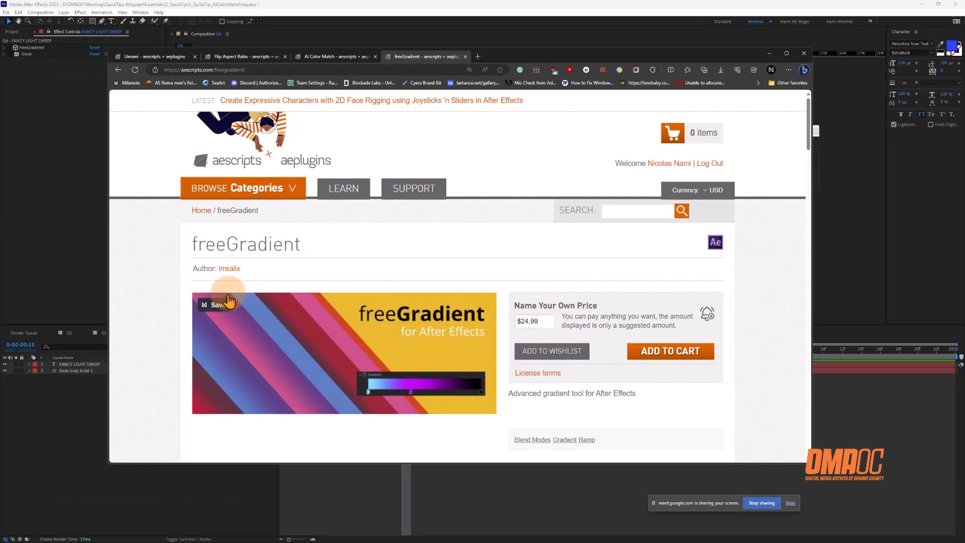
Examine the freeGradient page's description, including its color ramp, offset and parametric gradient options.
{"action": "scroll", "coordinate": [168, 318], "scroll_direction": "down", "scroll_amount": 6}
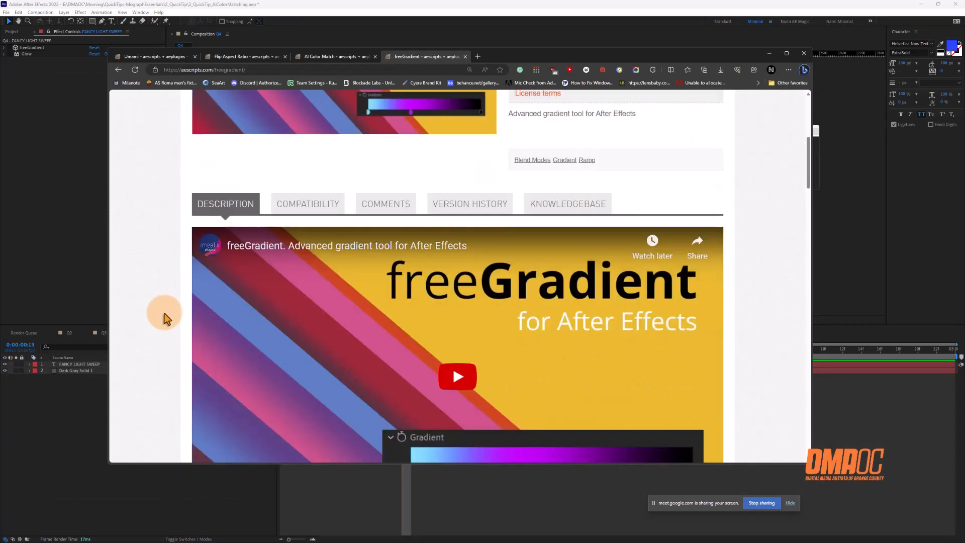
{"action": "scroll", "coordinate": [164, 313], "scroll_direction": "down", "scroll_amount": 3}
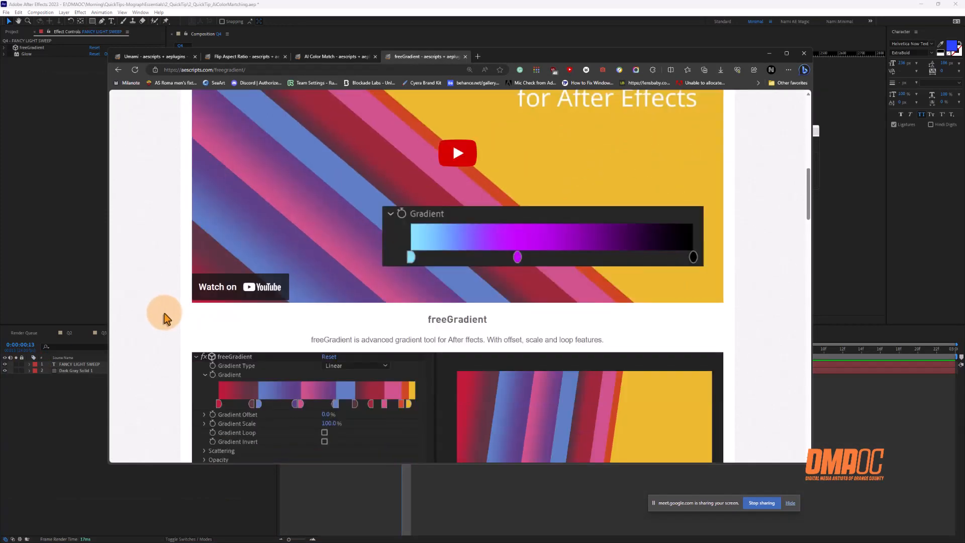
{"action": "scroll", "coordinate": [165, 312], "scroll_direction": "down", "scroll_amount": 3}
{"action": "scroll", "coordinate": [166, 312], "scroll_direction": "down", "scroll_amount": 2}
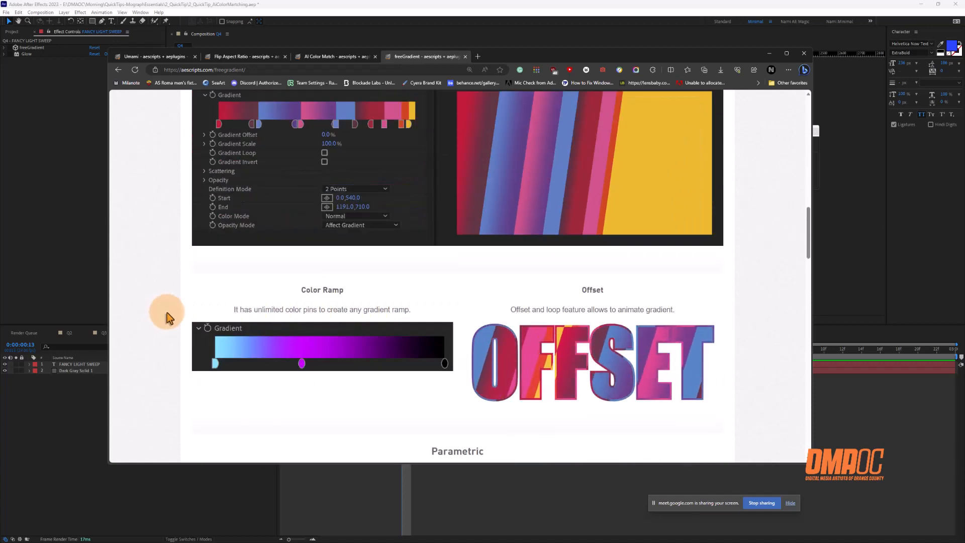
{"action": "scroll", "coordinate": [168, 313], "scroll_direction": "down", "scroll_amount": 3}
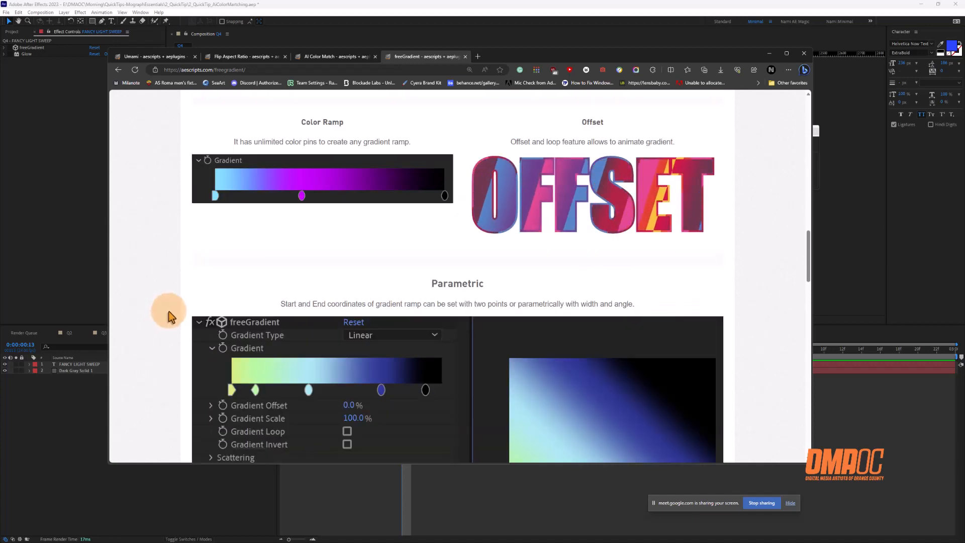
{"action": "scroll", "coordinate": [169, 317], "scroll_direction": "down", "scroll_amount": 1}
{"action": "scroll", "coordinate": [169, 316], "scroll_direction": "down", "scroll_amount": 2}
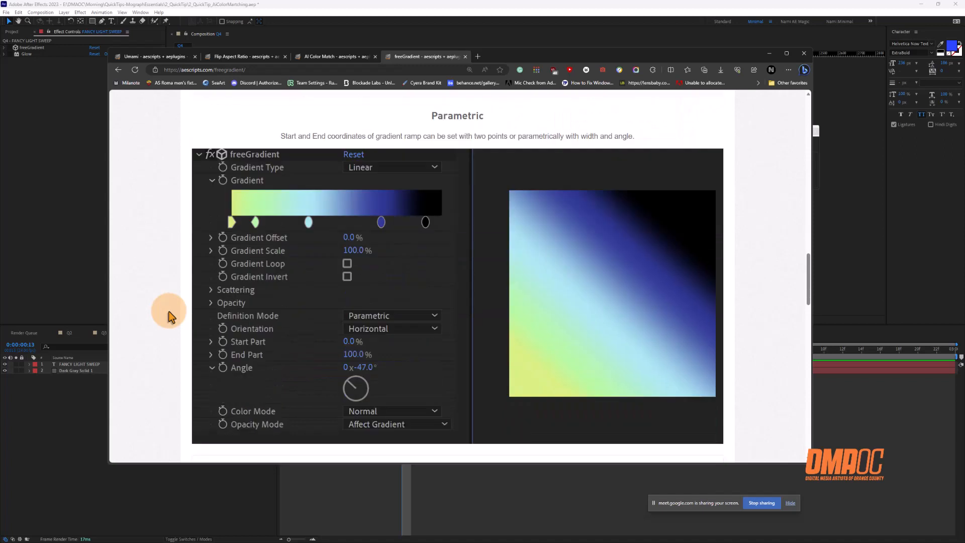
{"action": "scroll", "coordinate": [168, 314], "scroll_direction": "down", "scroll_amount": 1}
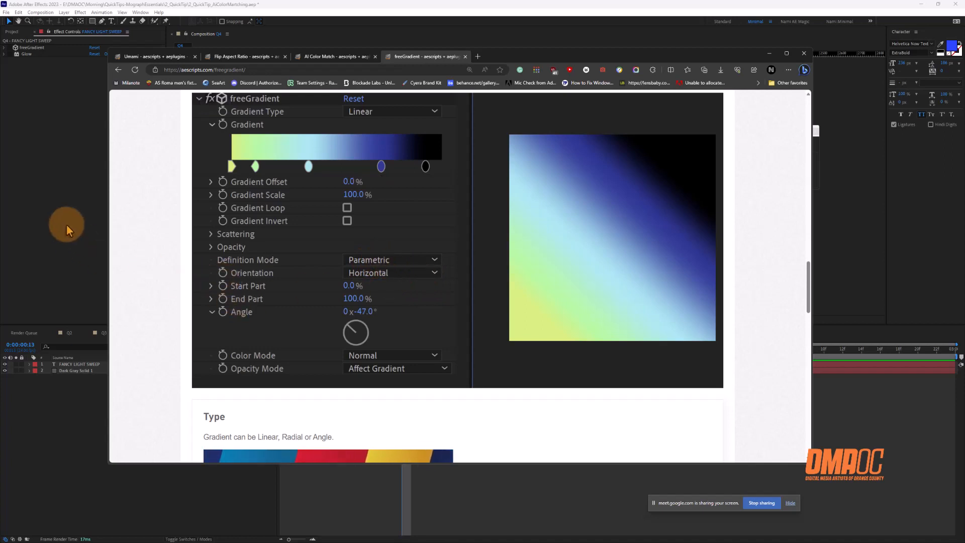
Return to After Effects, expand the freeGradient effect on the FANCY LIGHT SWEEP text, and scrub the Q4 composition to view the sweep.
{"action": "left_click", "coordinate": [53, 205]}
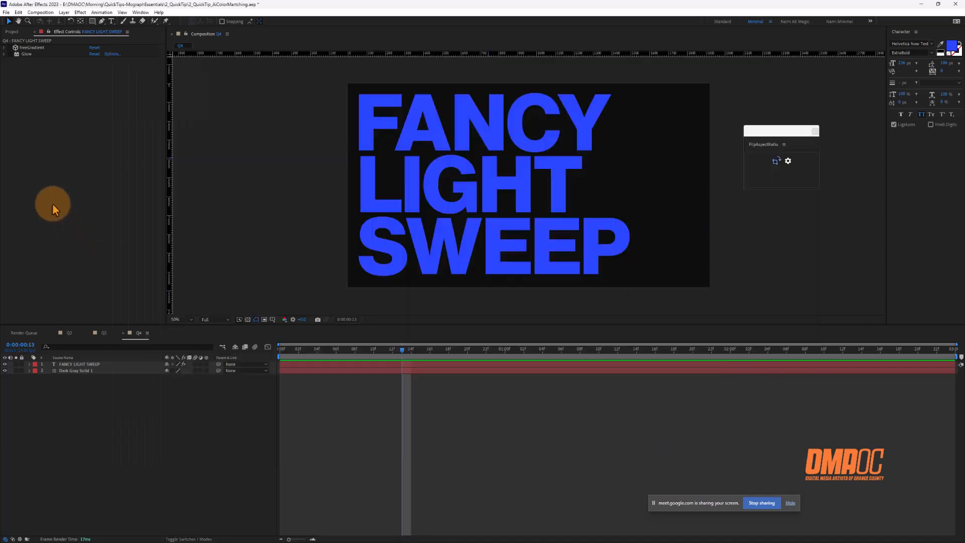
{"action": "left_click", "coordinate": [5, 48]}
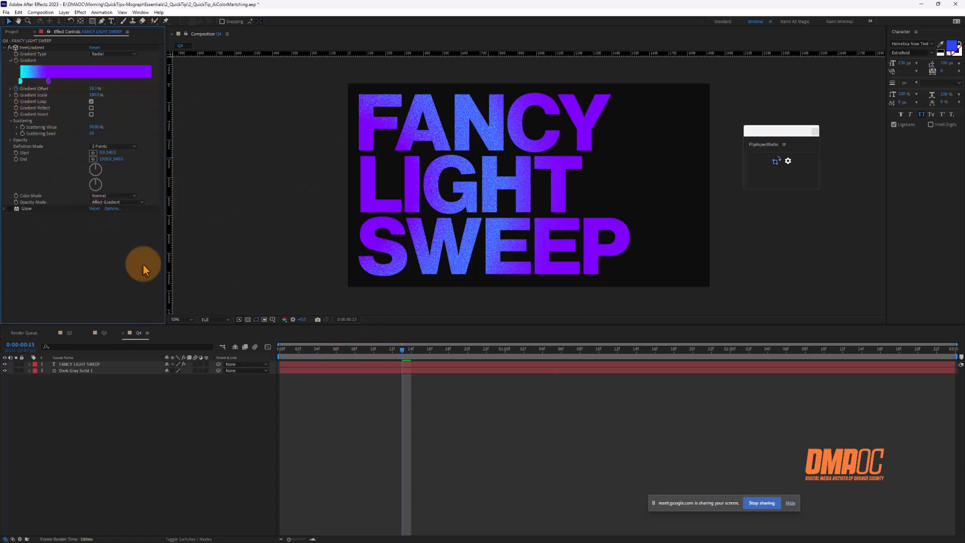
{"action": "left_click_drag", "start_coordinate": [372, 355], "coordinate": [96, 388]}
{"action": "left_click", "coordinate": [59, 220]}
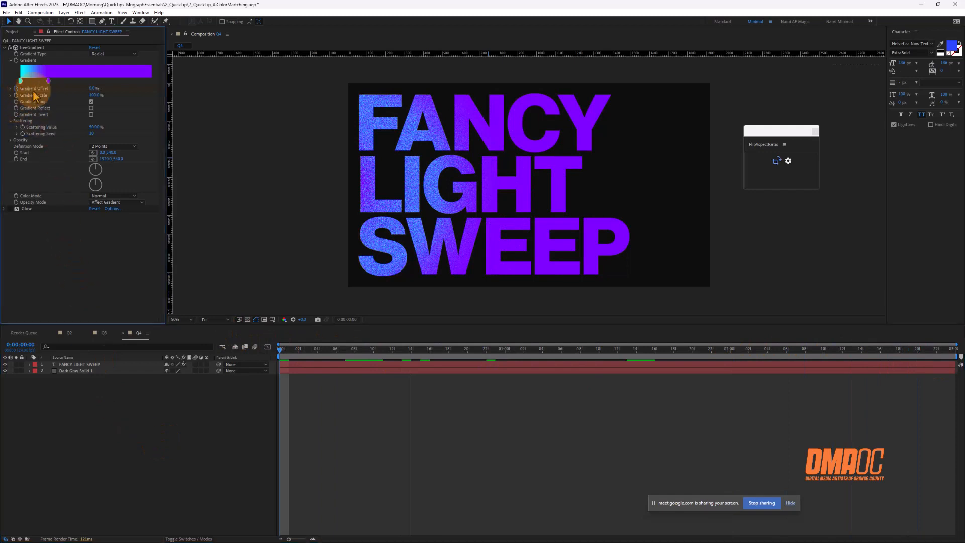
Reveal the keyframed Gradient Offset of the FANCY LIGHT SWEEP layer and scrub the timeline to check the sweep.
{"action": "left_click", "coordinate": [91, 365]}
{"action": "key", "text": "u"}
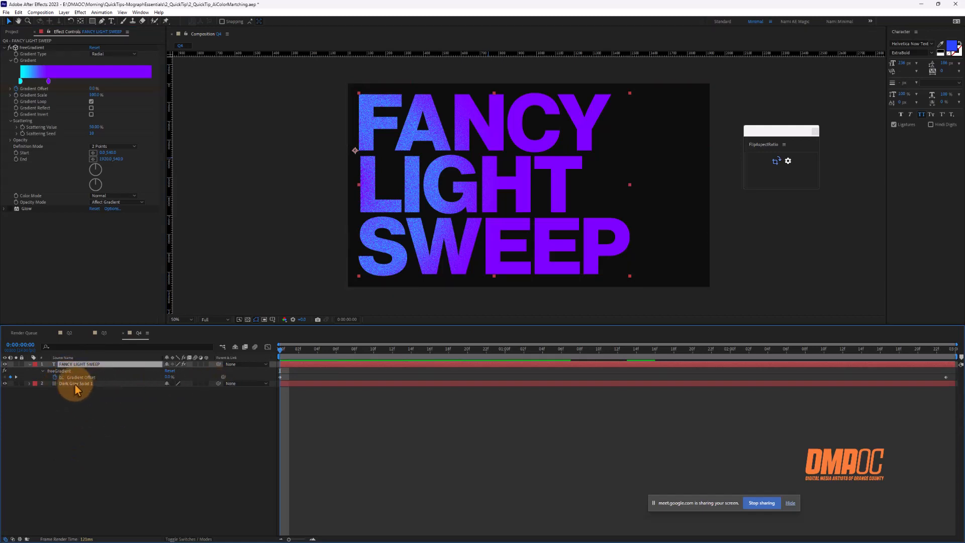
{"action": "left_click_drag", "start_coordinate": [292, 356], "coordinate": [918, 358]}
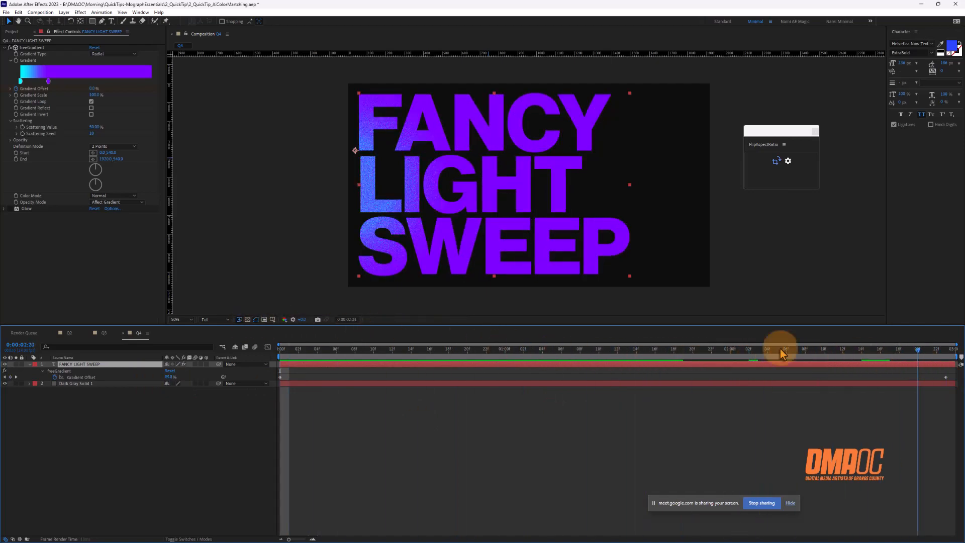
{"action": "left_click_drag", "start_coordinate": [780, 349], "coordinate": [140, 315]}
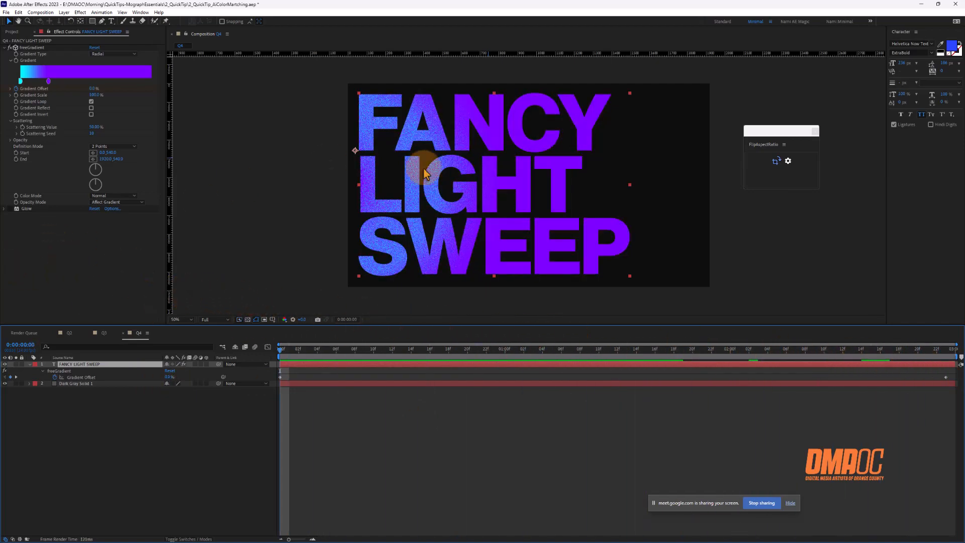
Inspect the gradient's grain on the text up close and set freeGradient's Scattering Value to 0%.
{"action": "key", "text": "period"}
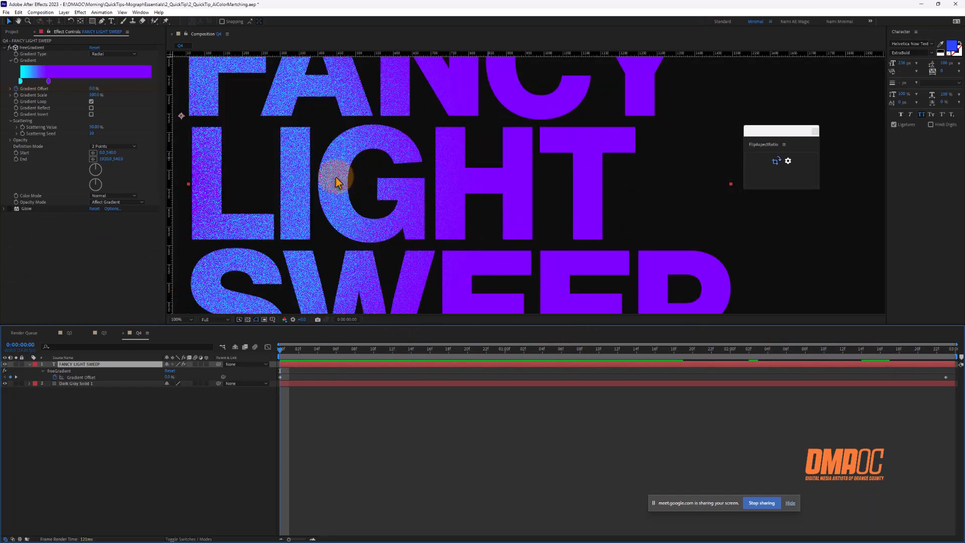
{"action": "left_click_drag", "start_coordinate": [318, 146], "coordinate": [408, 213]}
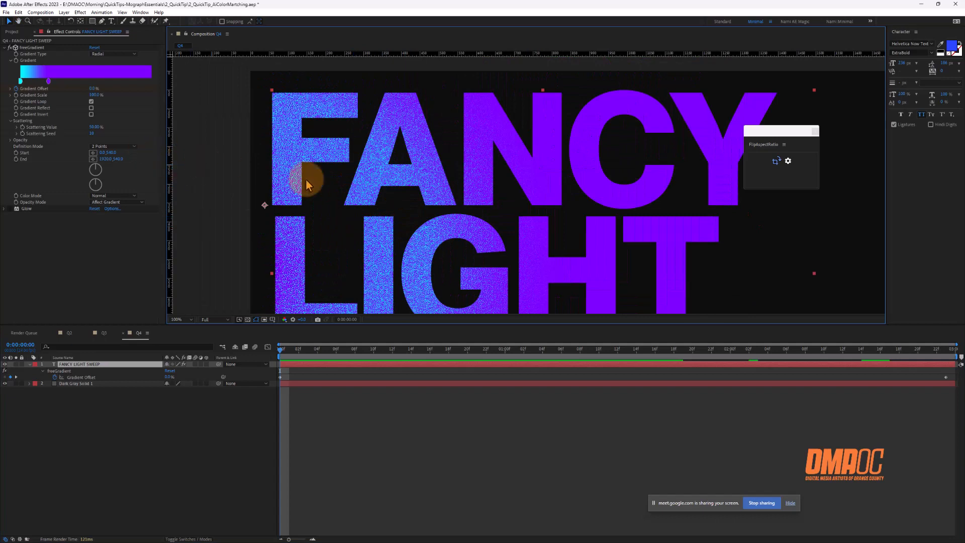
{"action": "left_click", "coordinate": [95, 129]}
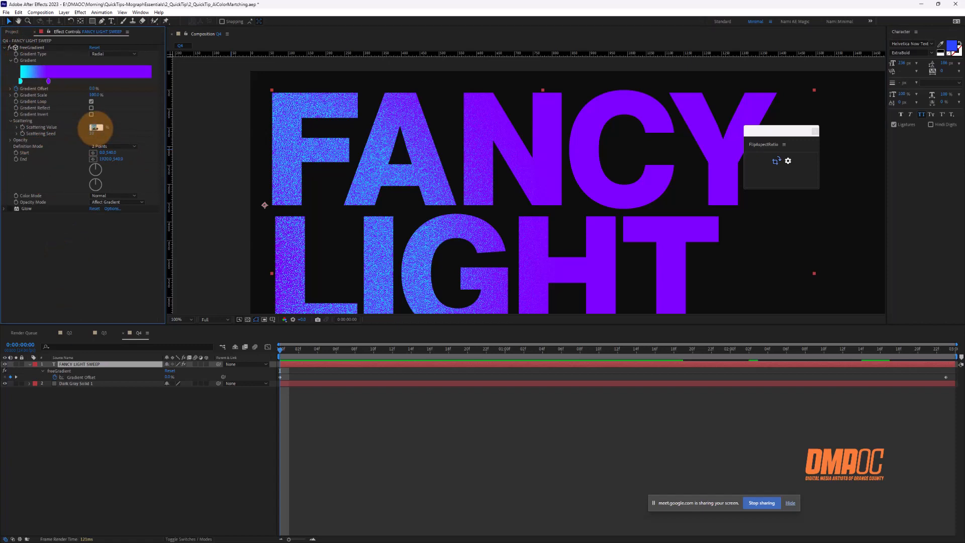
{"action": "type", "text": "0"}
{"action": "key", "text": "Return"}
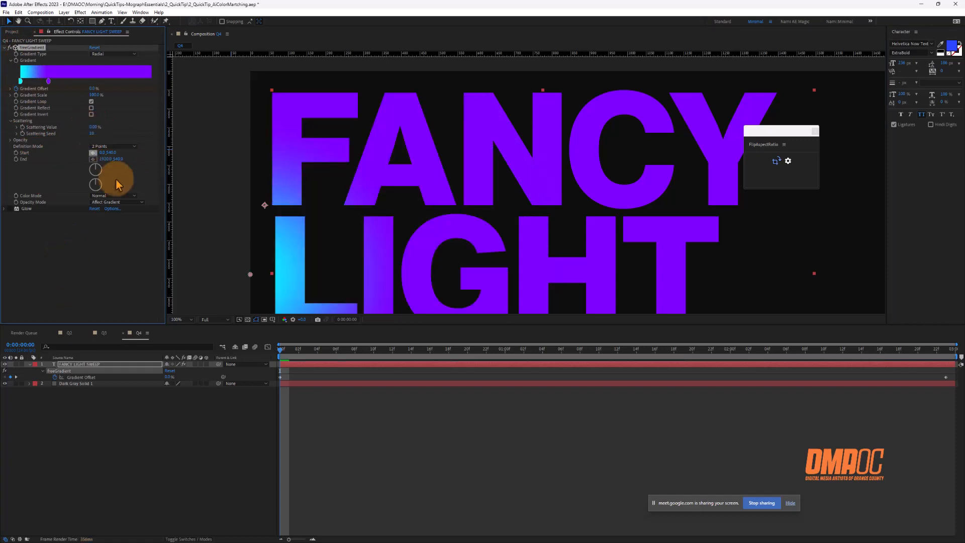
Return the composition view to 50% and preview the smooth, unscattered light sweep by playing and scrubbing the timeline.
{"action": "left_click_drag", "start_coordinate": [325, 356], "coordinate": [140, 359]}
{"action": "key", "text": "comma"}
{"action": "key", "text": "comma"}
{"action": "key", "text": "space"}
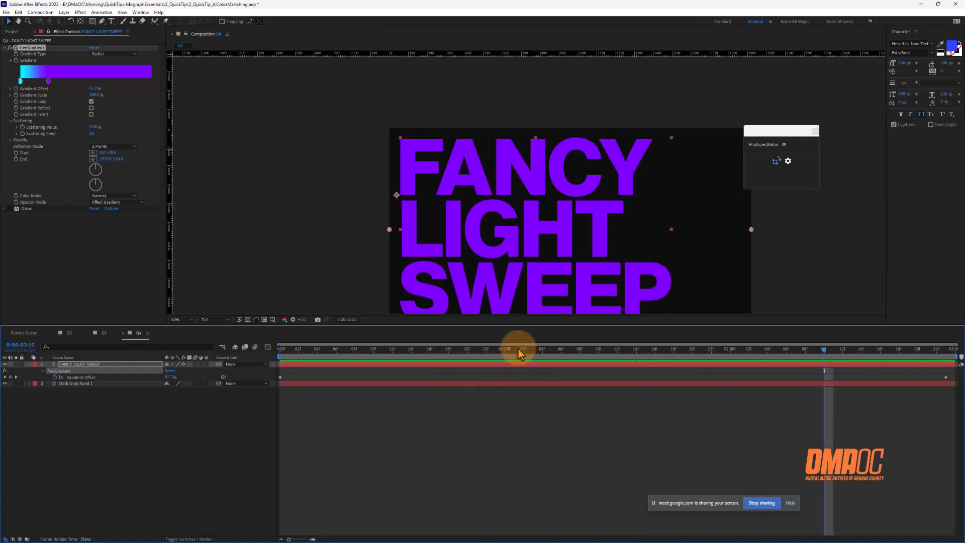
{"action": "left_click_drag", "start_coordinate": [517, 349], "coordinate": [384, 359]}
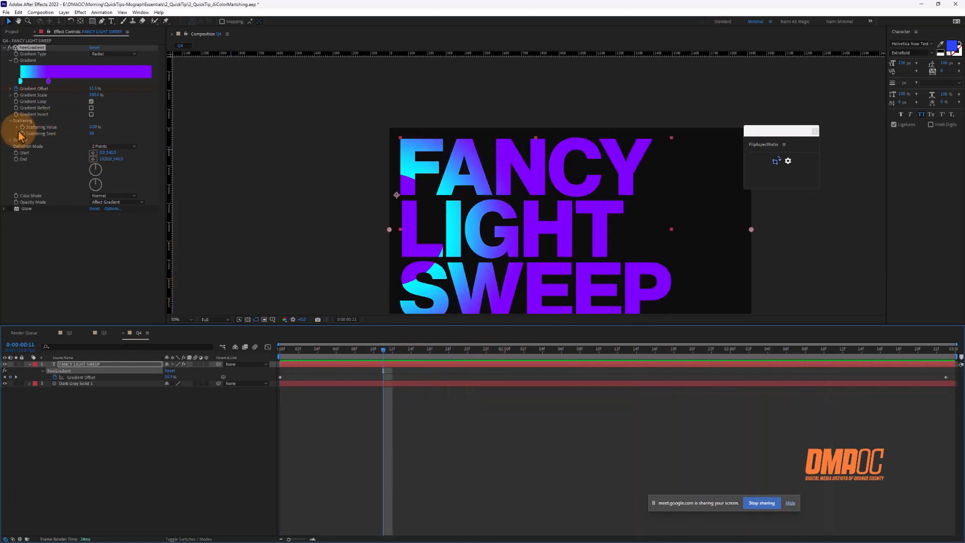
Set freeGradient's Scattering Value to 50% and play the grainy light sweep with the whole composition in view.
{"action": "left_click", "coordinate": [93, 127]}
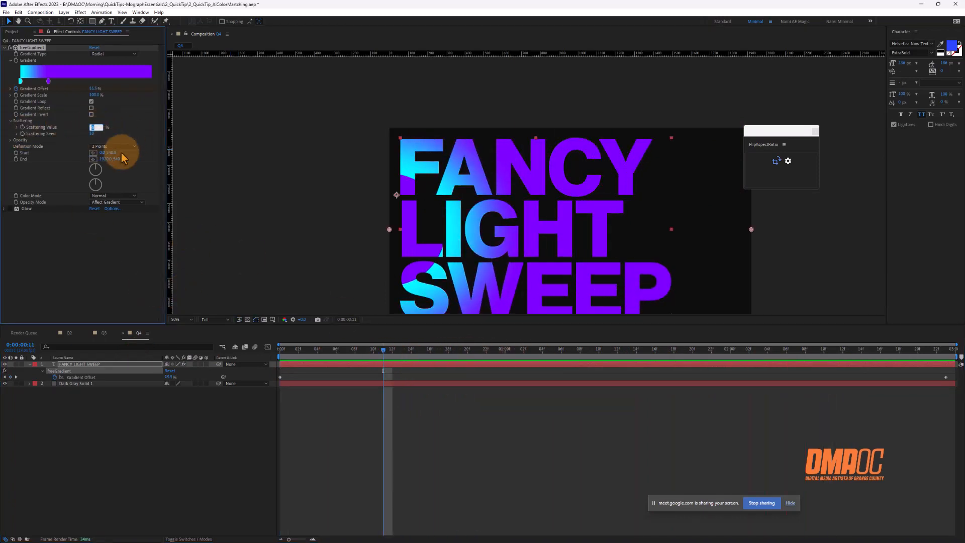
{"action": "type", "text": "50"}
{"action": "key", "text": "Return"}
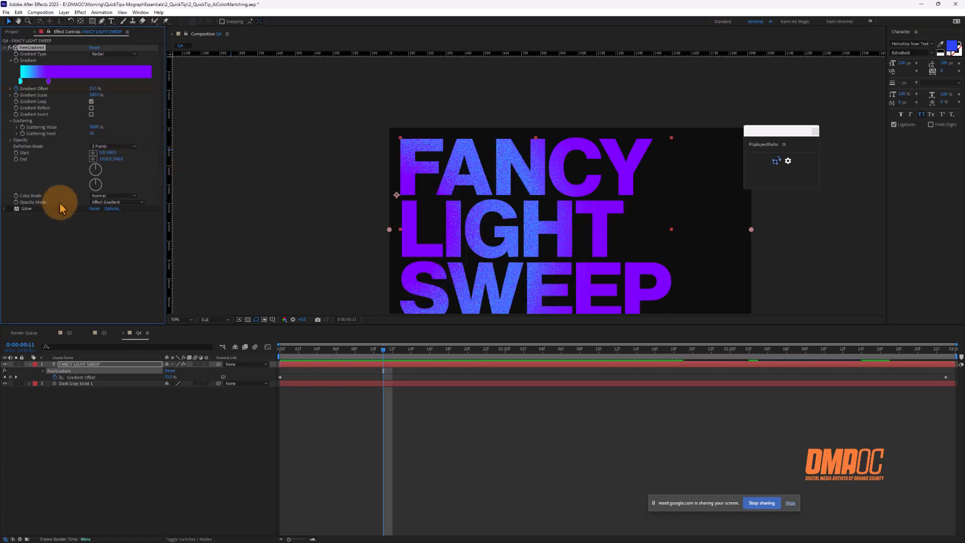
{"action": "left_click_drag", "start_coordinate": [345, 350], "coordinate": [276, 348]}
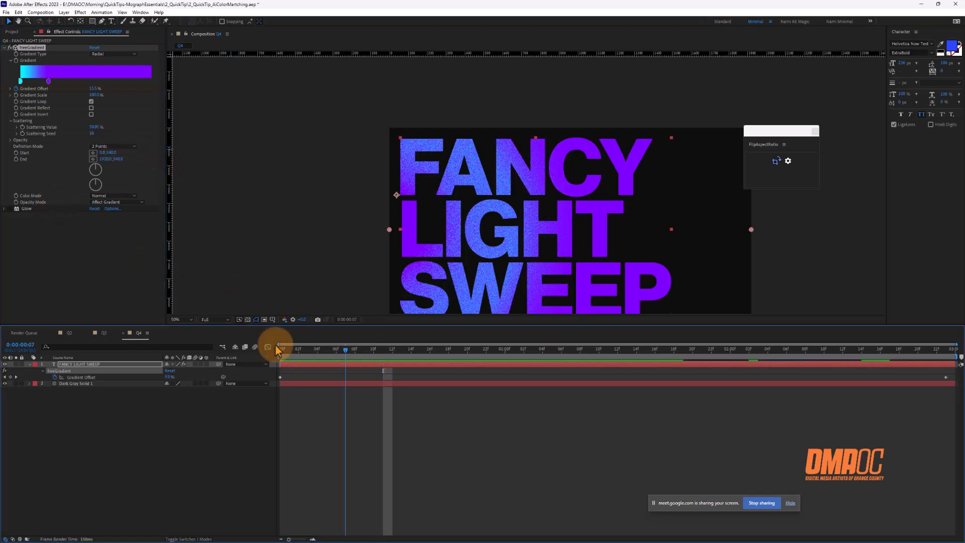
{"action": "key", "text": "space"}
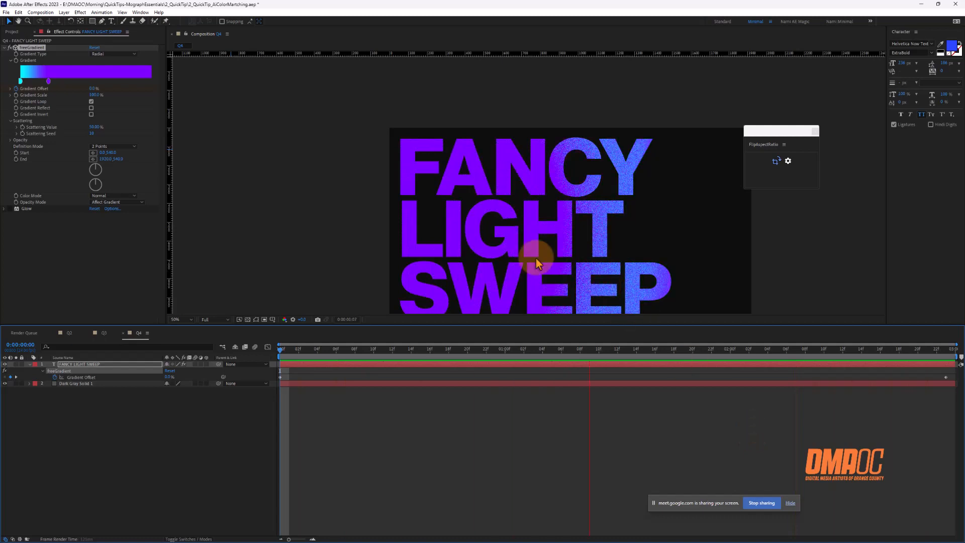
{"action": "key", "text": "space"}
{"action": "left_click_drag", "start_coordinate": [513, 253], "coordinate": [400, 202]}
{"action": "key", "text": "space"}
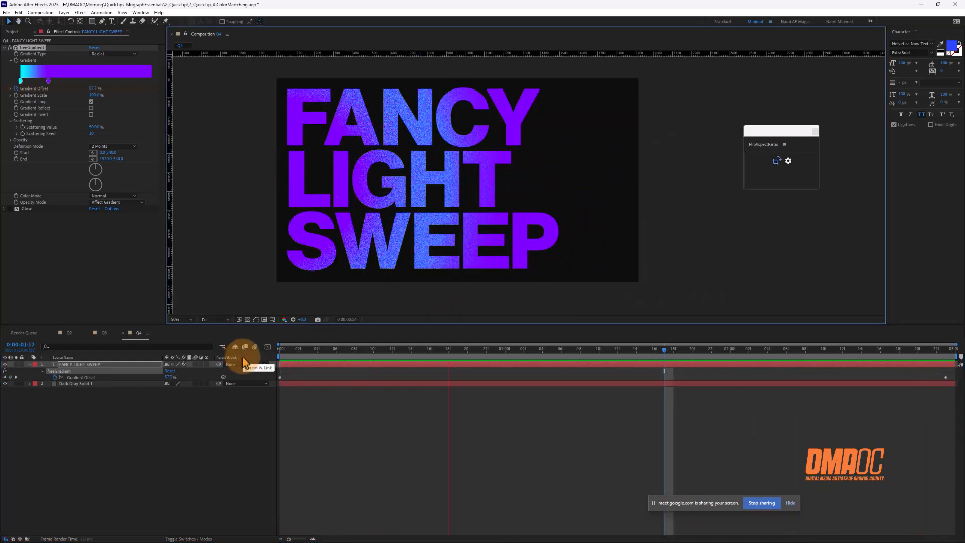
{"action": "key", "text": "space"}
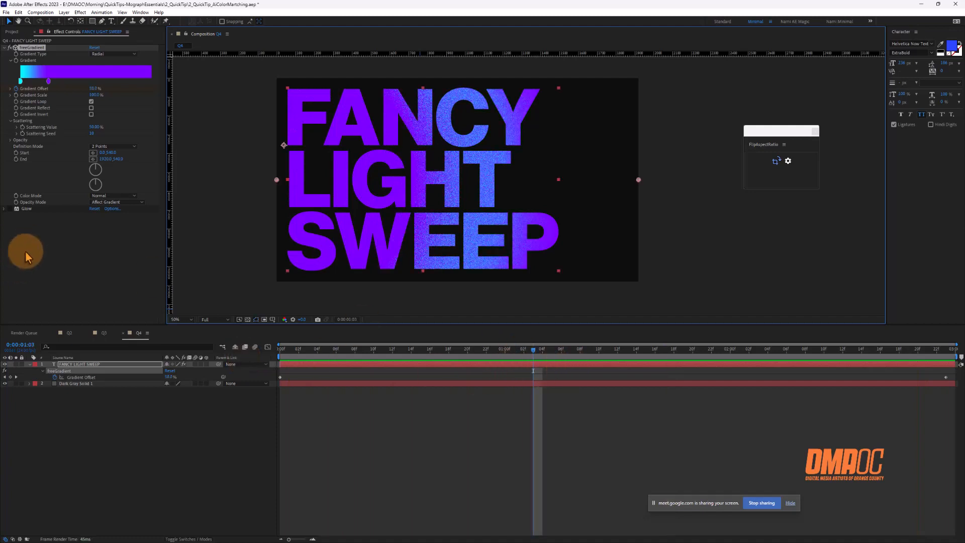
Enable the Glow effect on the FANCY LIGHT SWEEP text and play the sweep from the first frame.
{"action": "left_click", "coordinate": [10, 210]}
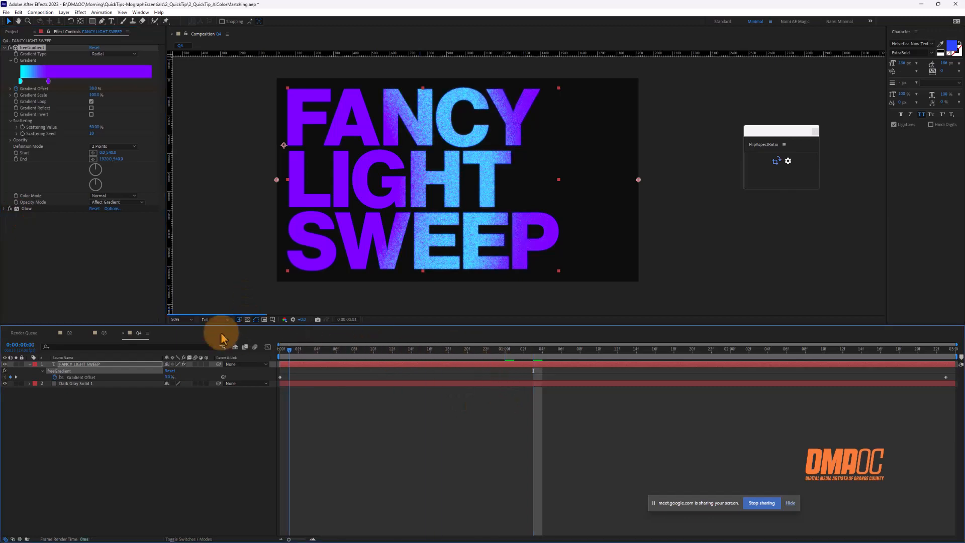
{"action": "key", "text": "space"}
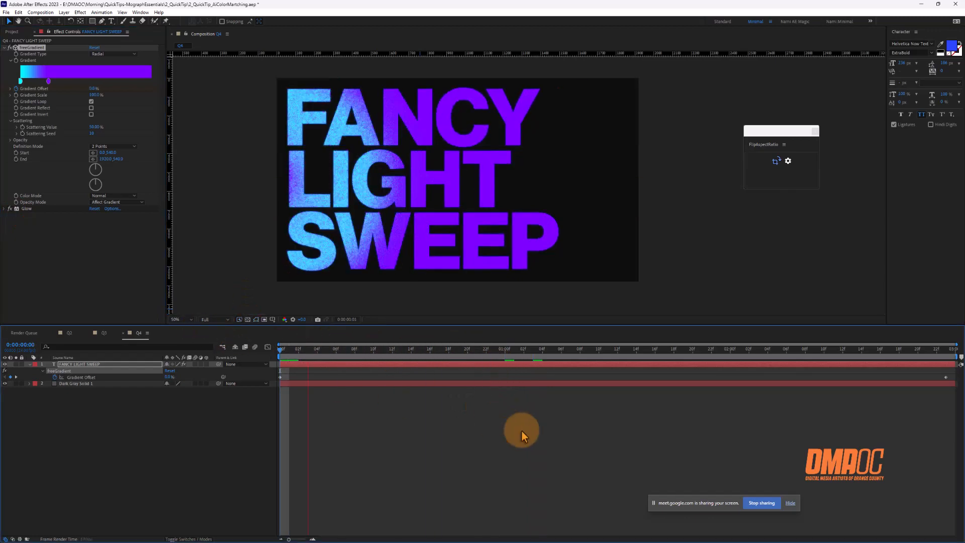